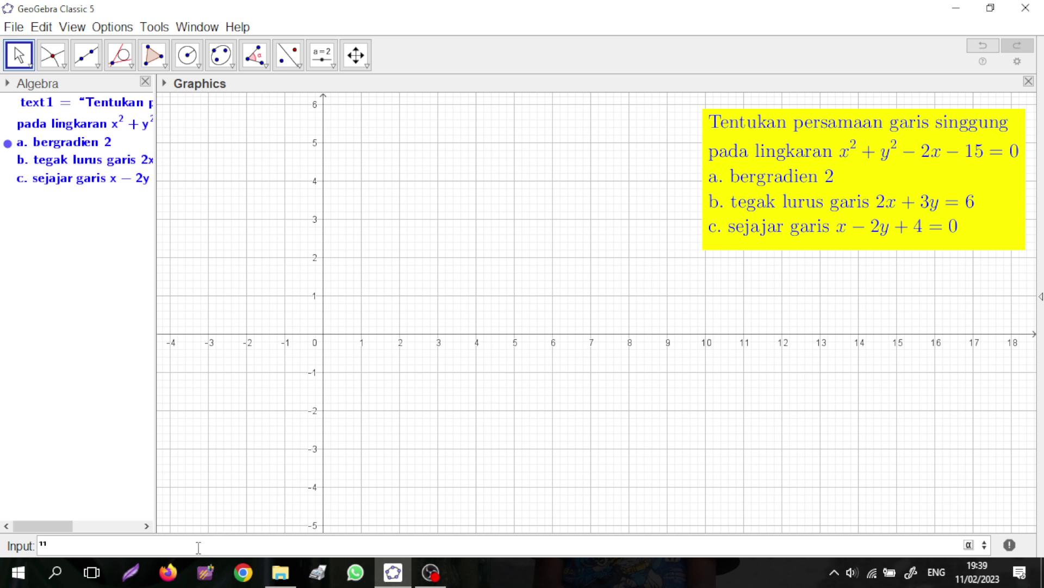
# - Plot the circle x^2+y^2-2x-15=0 and hide its label
pyautogui.press('BackSpace')
pyautogui.write('x')
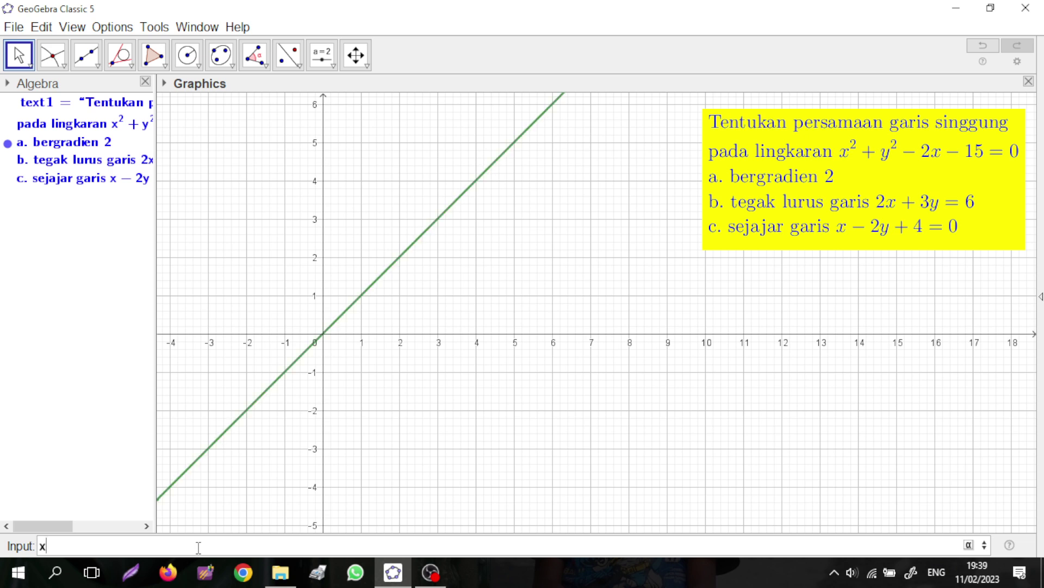
pyautogui.write('^2')
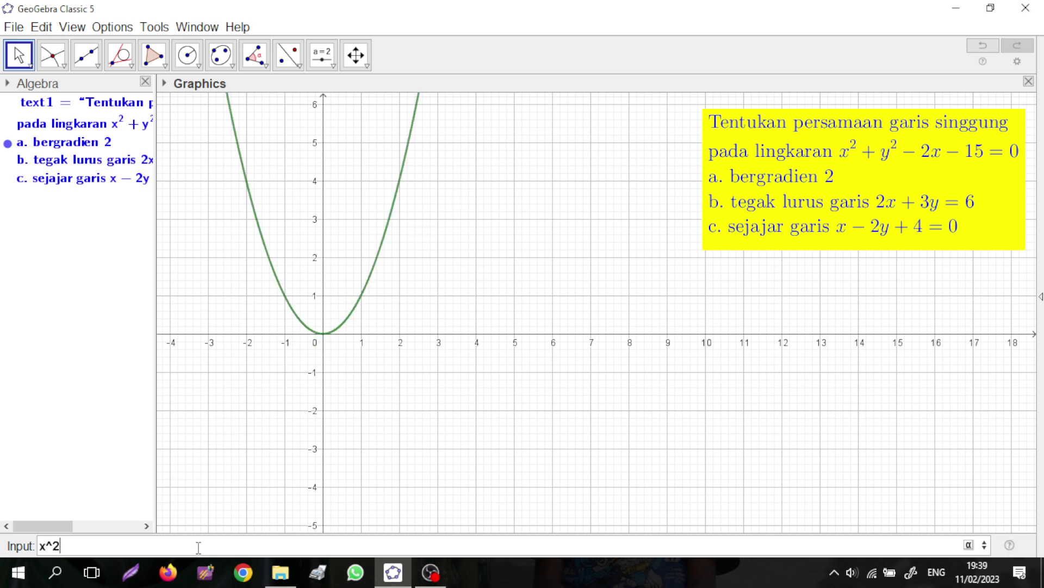
pyautogui.write('+y')
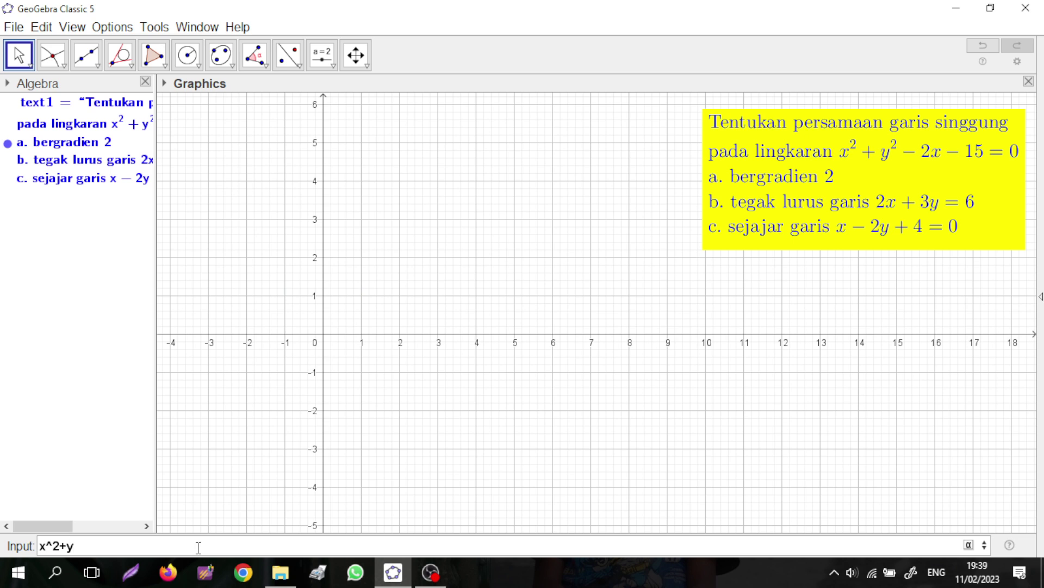
pyautogui.write('^2-2x-15=0')
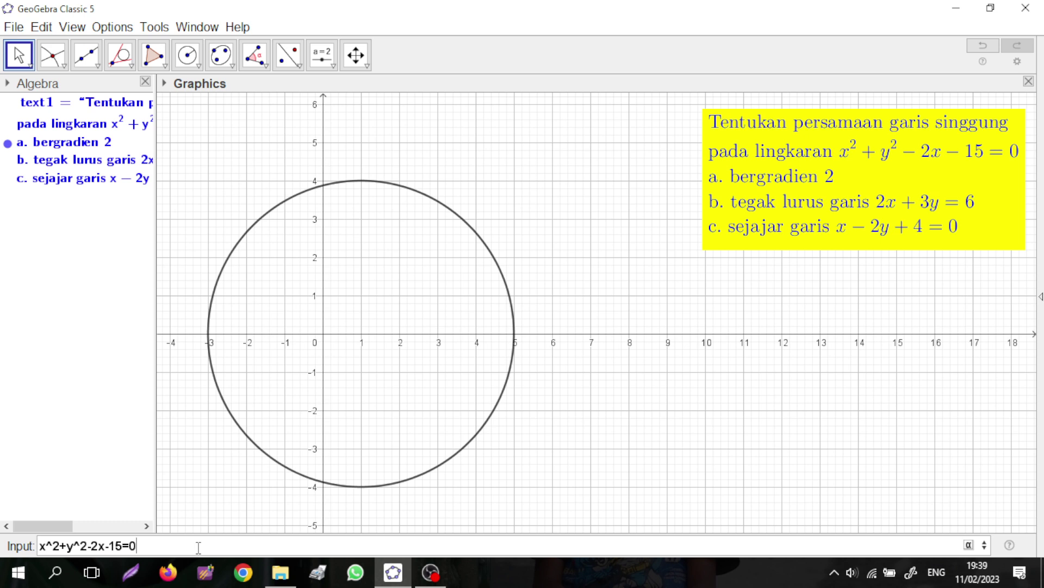
pyautogui.press('Return')
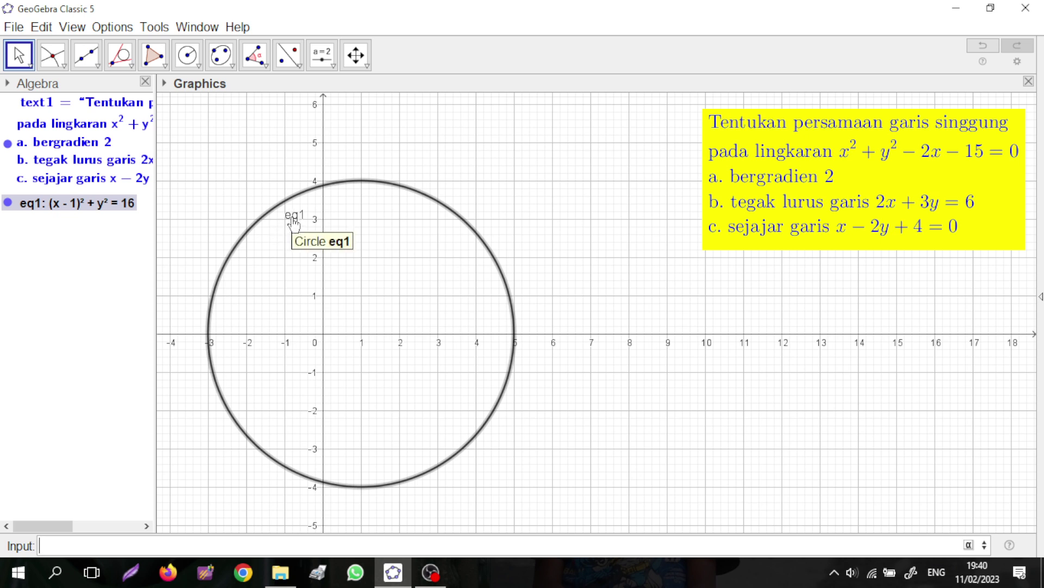
pyautogui.rightClick(68, 206)
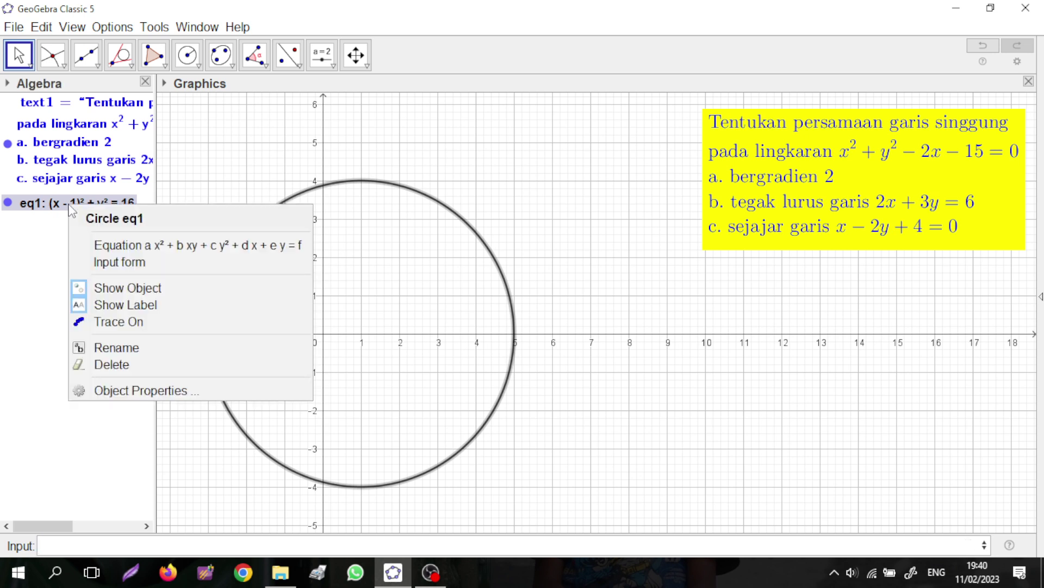
pyautogui.click(122, 307)
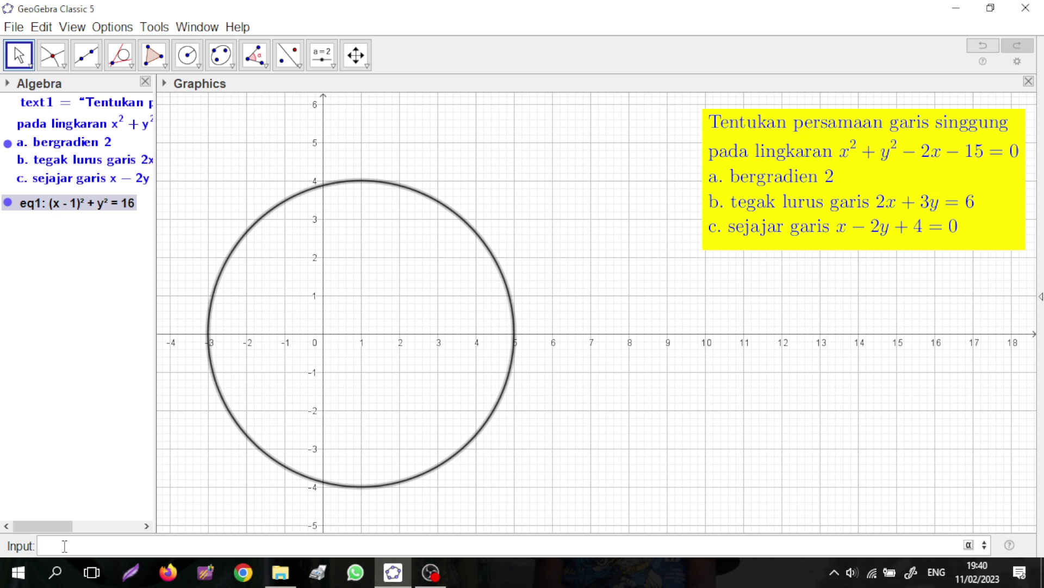
# - Create the circle's centre point with the command Centre(eq1)
pyautogui.write('cent')
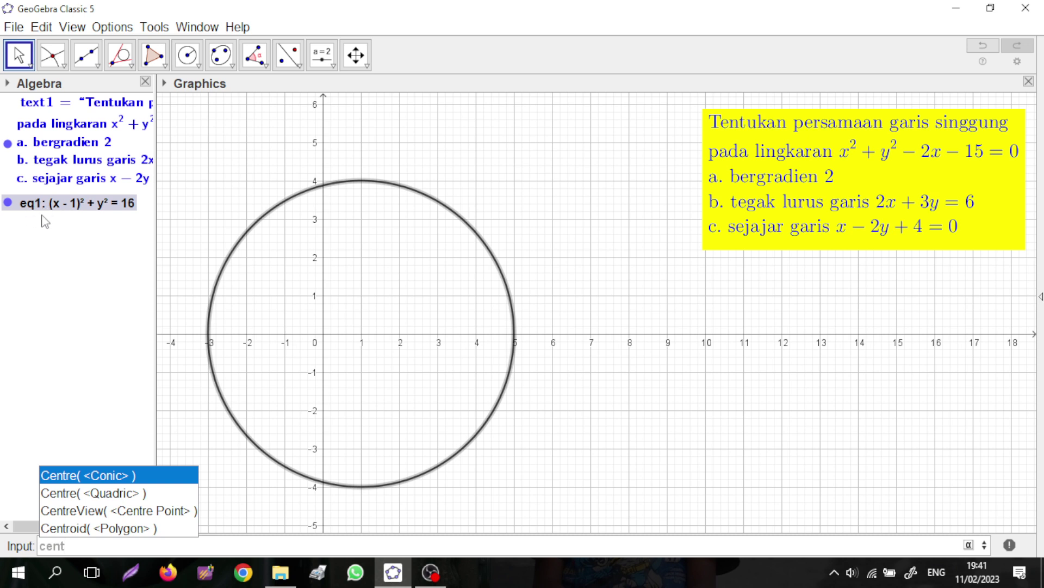
pyautogui.write('eq1')
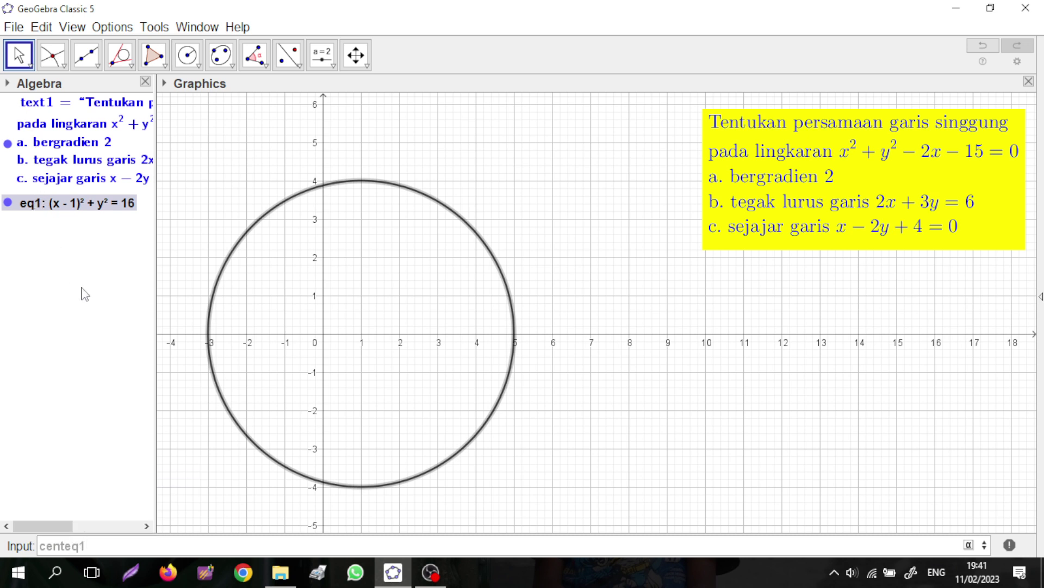
pyautogui.press('BackSpace')
pyautogui.press('BackSpace')
pyautogui.press('BackSpace')
pyautogui.press('Return')
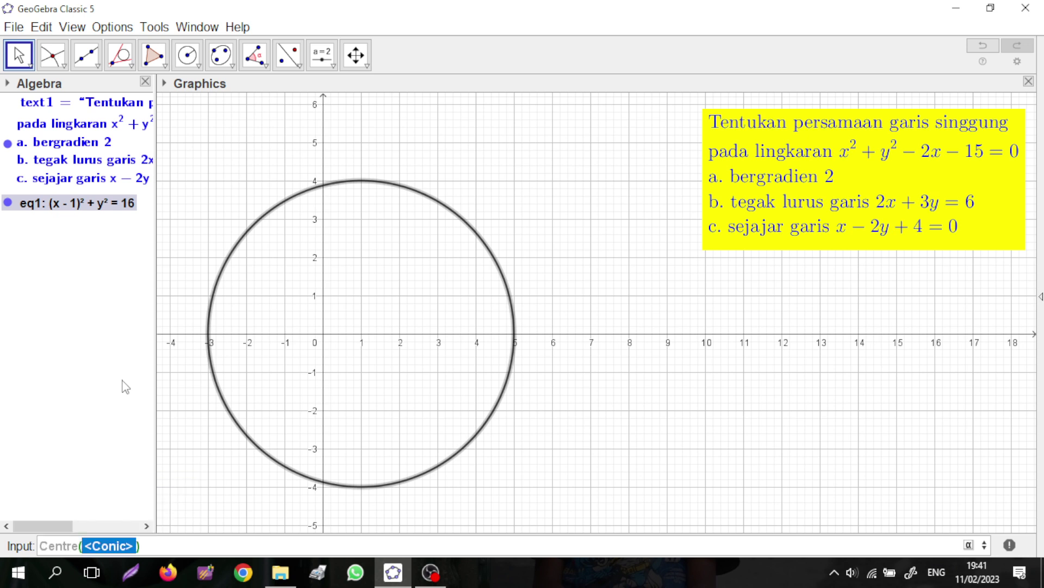
pyautogui.write('e')
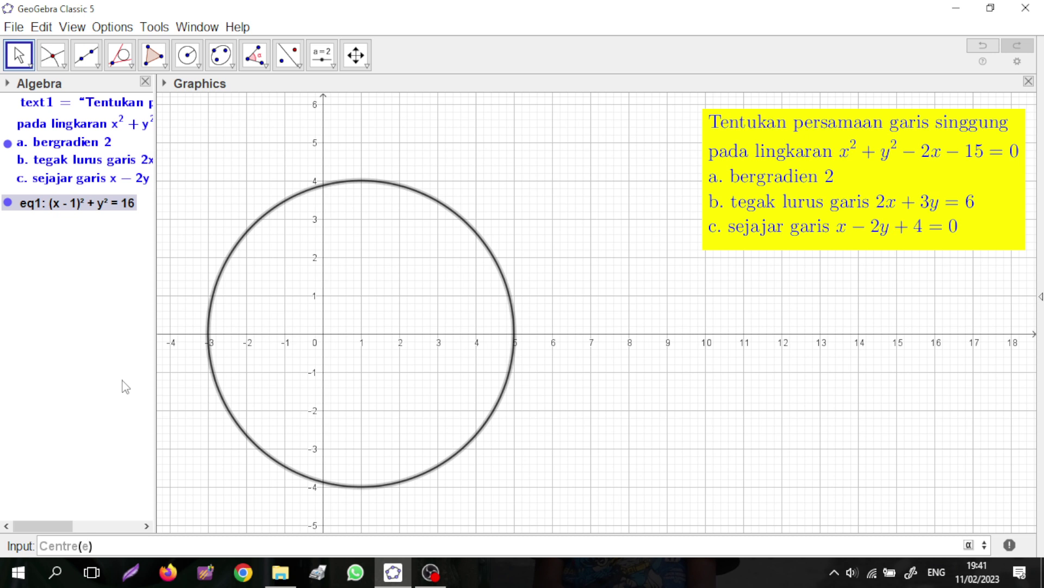
pyautogui.write('q1')
pyautogui.press('Return')
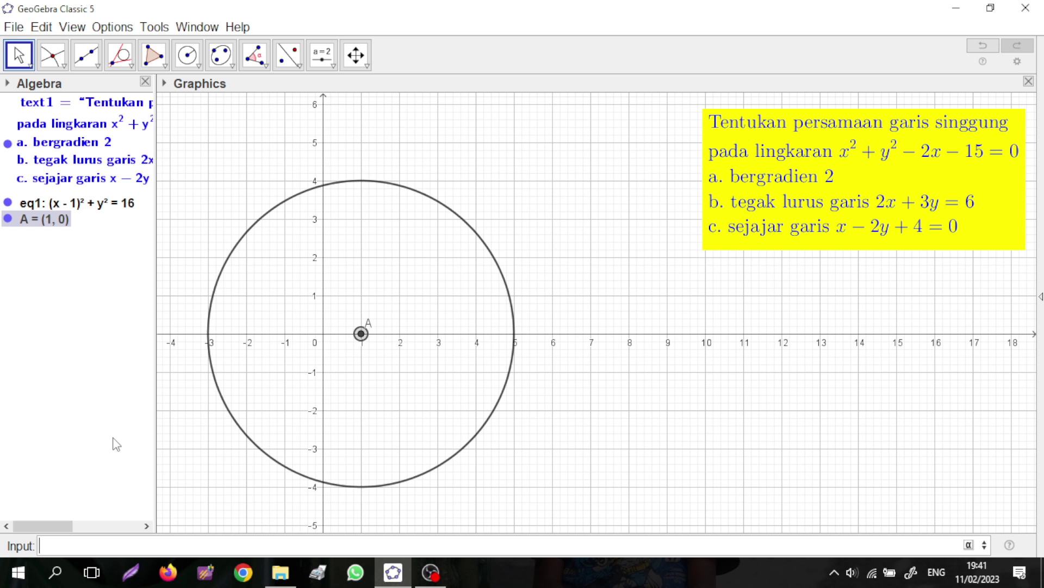
# - Compute the circle's radius with the command Radius(eq1)
pyautogui.write('rad')
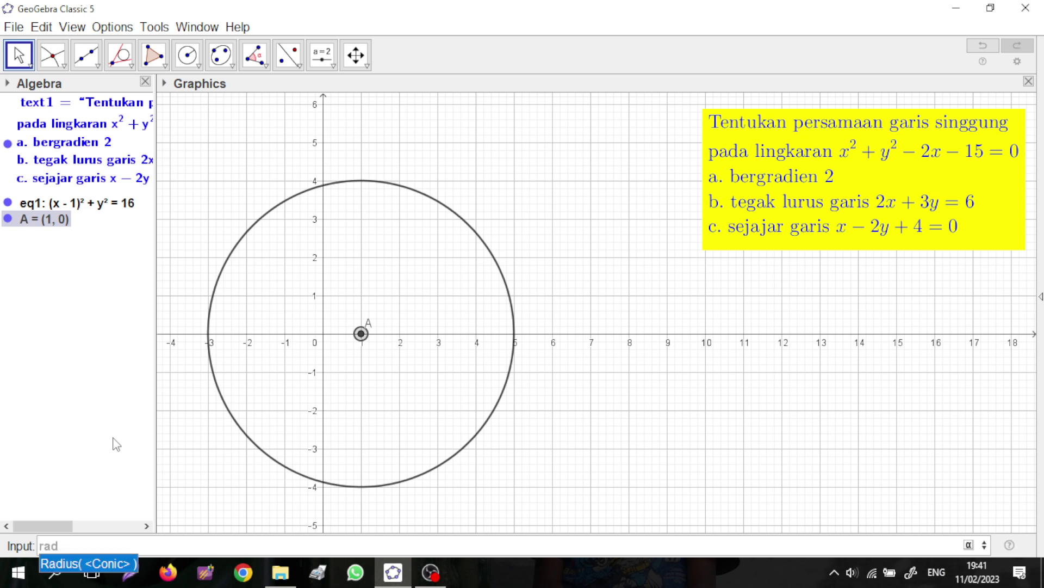
pyautogui.press('Return')
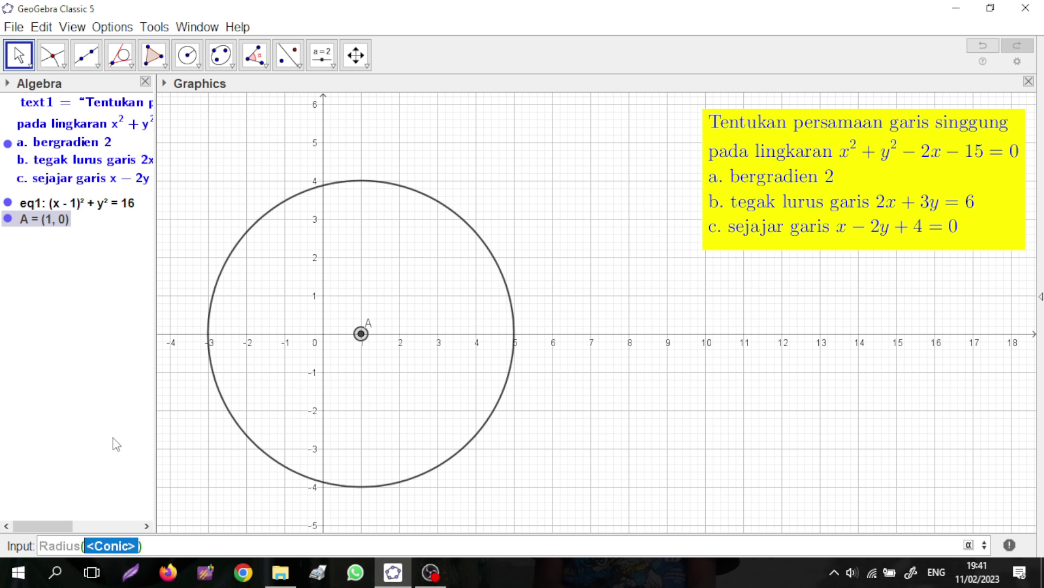
pyautogui.press('BackSpace')
pyautogui.write('eq1')
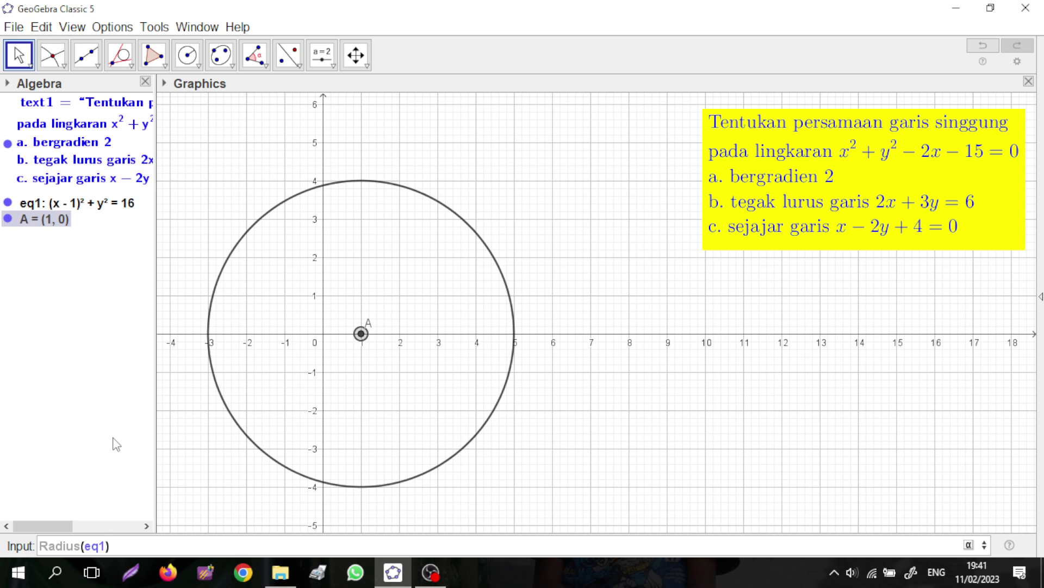
pyautogui.press('Return')
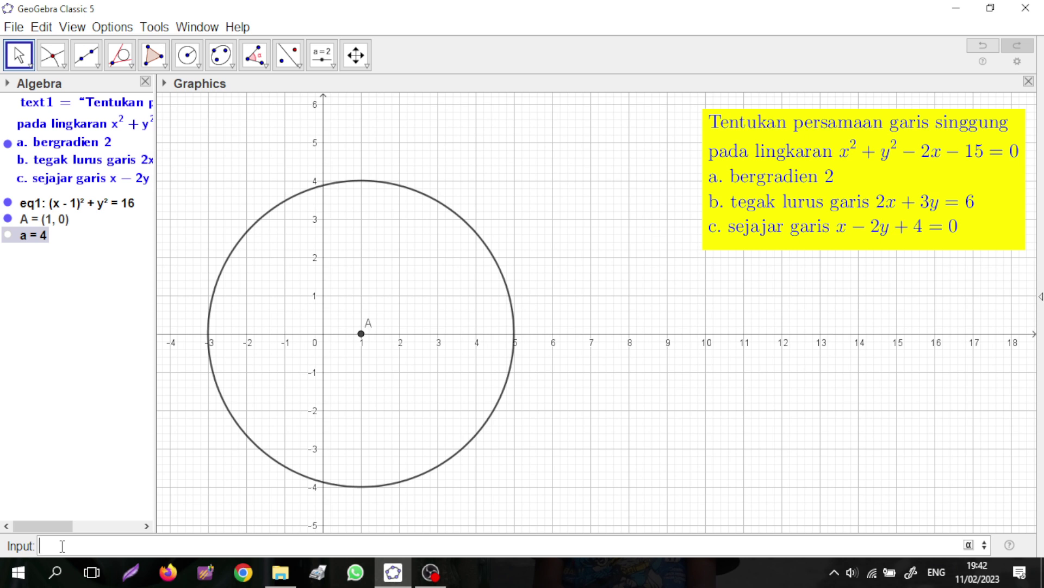
# - Plot the line y=2x as the gradient 2 reference line and deselect it
pyautogui.write('y=2')
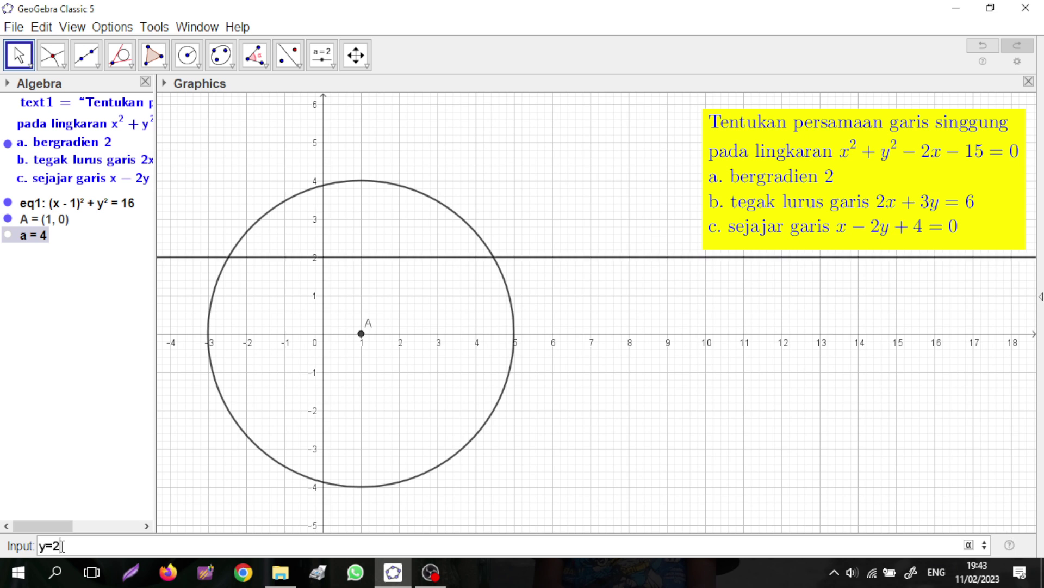
pyautogui.write('x')
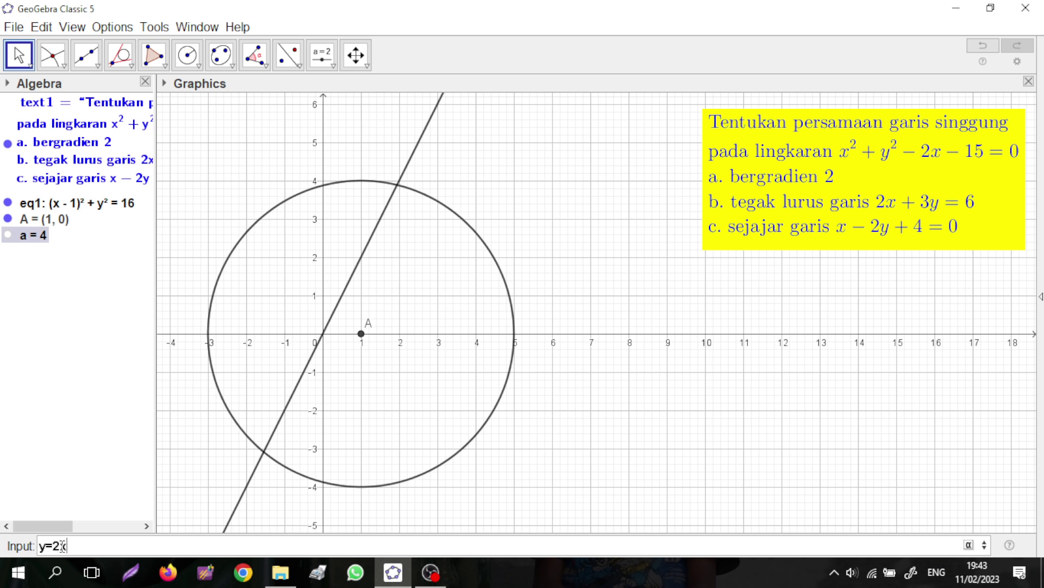
pyautogui.press('Return')
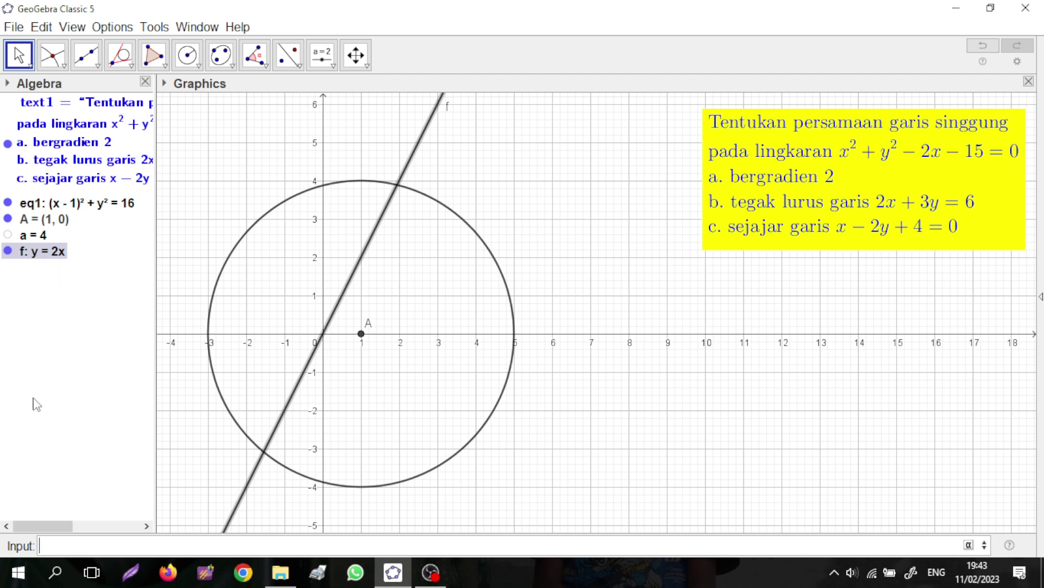
pyautogui.click(574, 293)
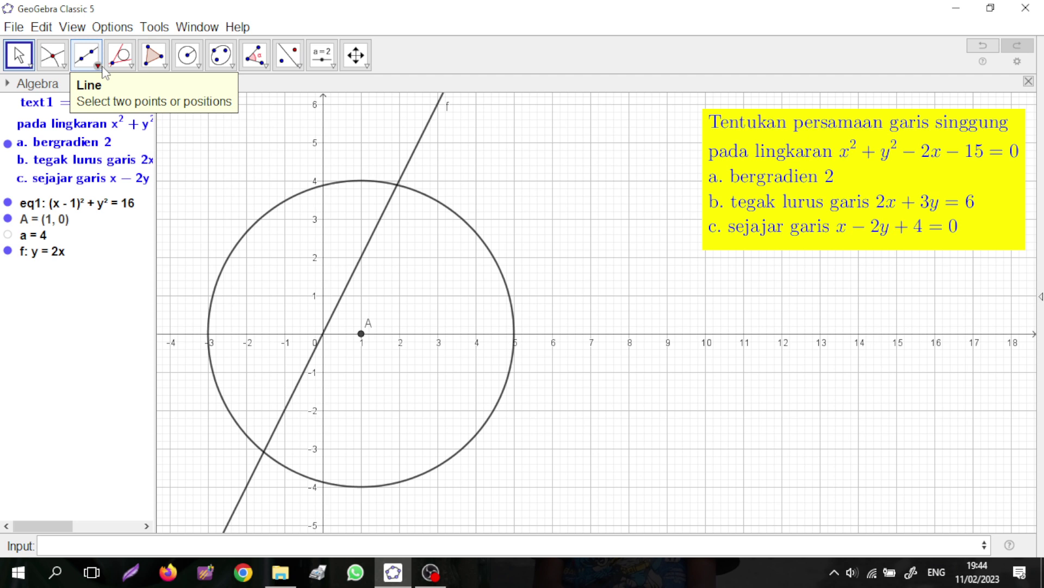
# - Construct a line through the circle's centre A perpendicular to the line y=2x
pyautogui.click(131, 66)
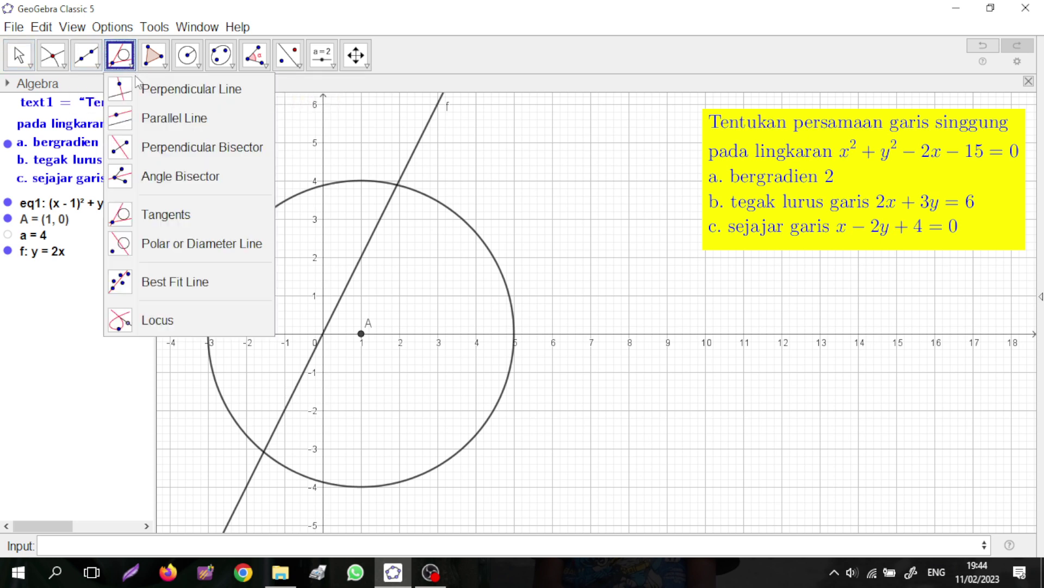
pyautogui.click(185, 89)
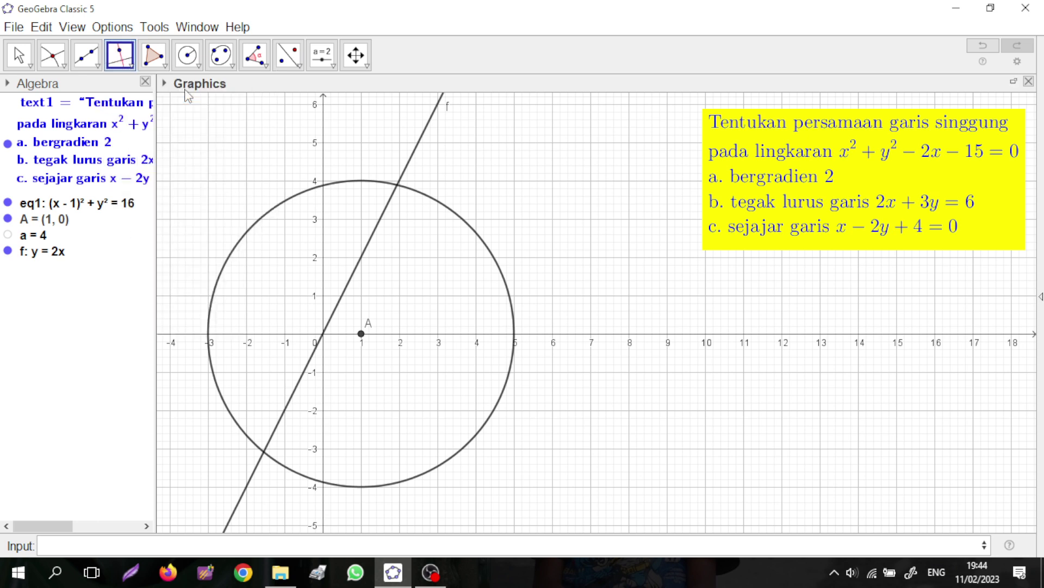
pyautogui.click(361, 334)
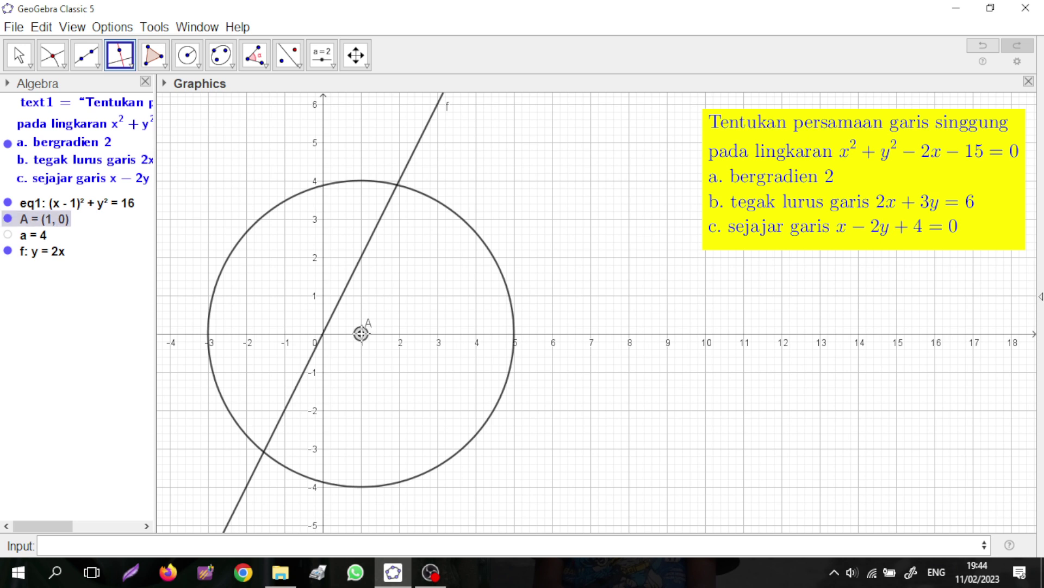
pyautogui.click(347, 294)
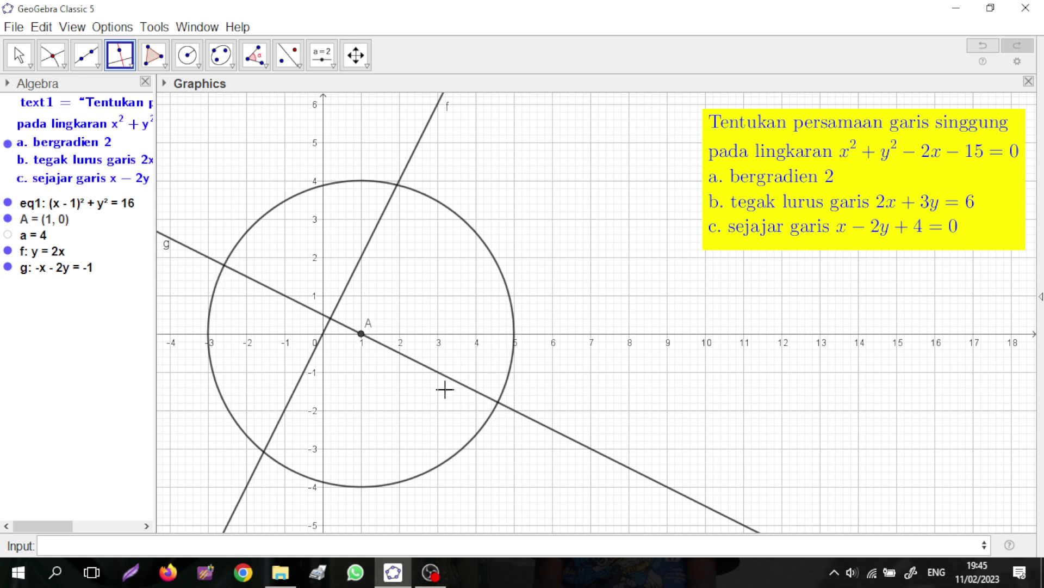
# - Create the intersection points of the perpendicular line g and the circle
pyautogui.click(67, 67)
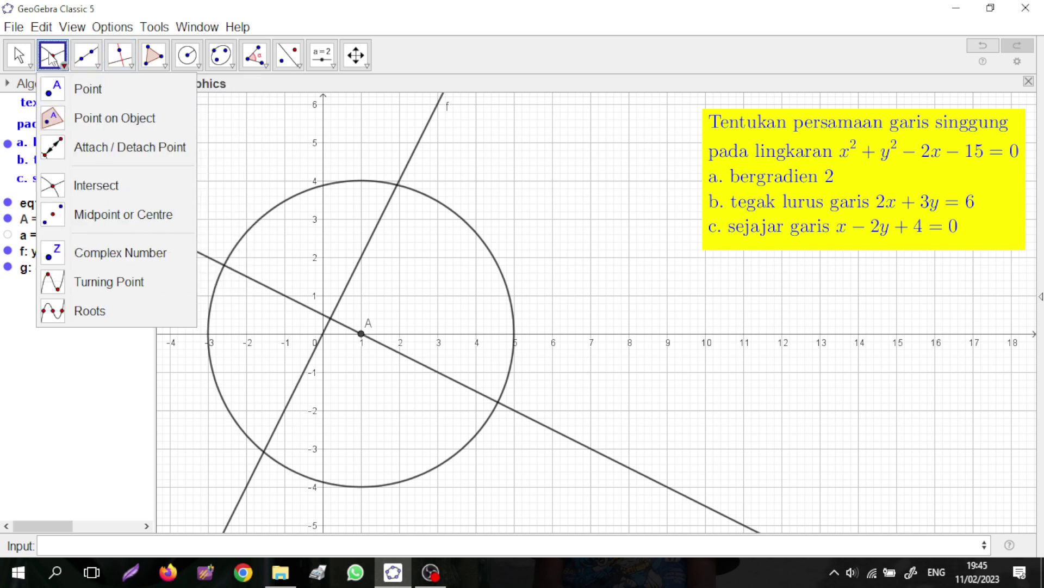
pyautogui.click(85, 187)
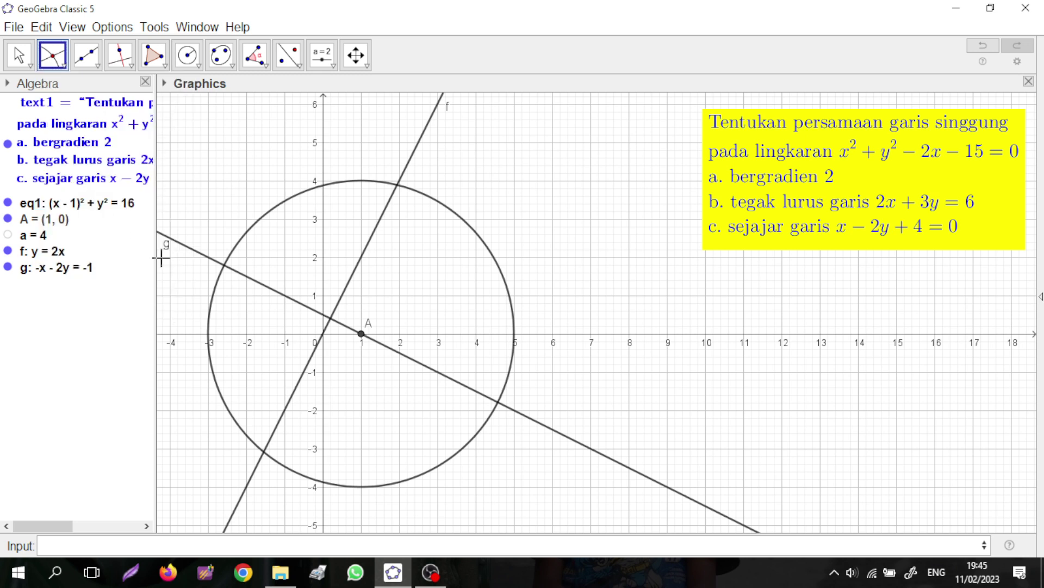
pyautogui.click(252, 279)
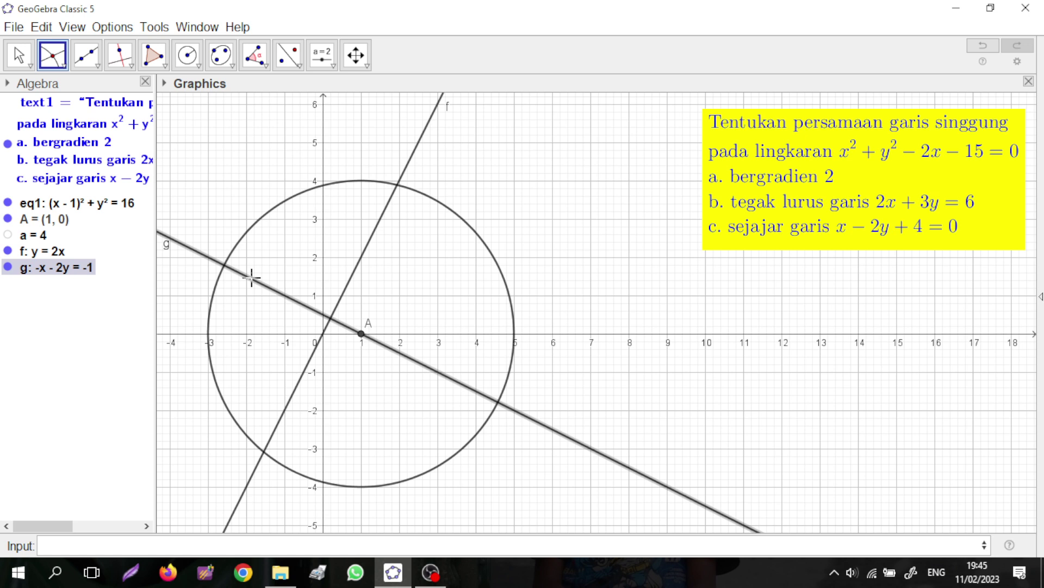
pyautogui.click(251, 224)
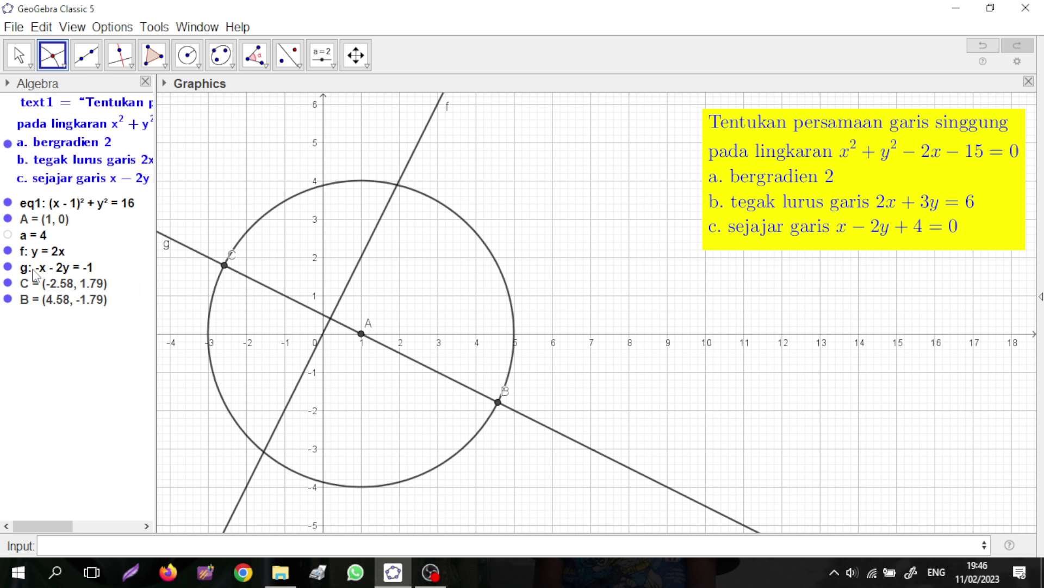
# - Hide the perpendicular line g, which runs through the circle's centre
pyautogui.moveTo(35, 275)
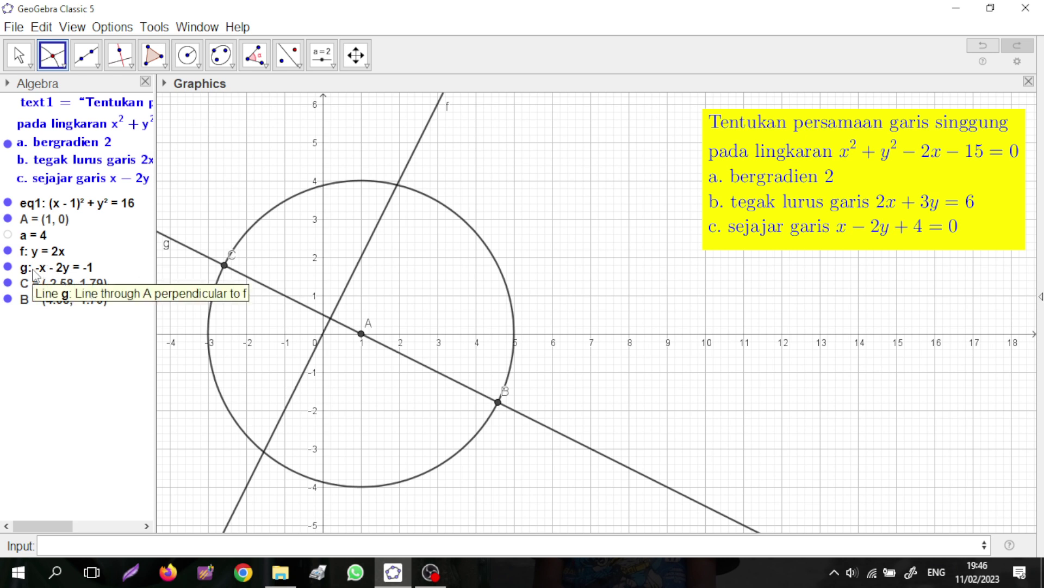
pyautogui.rightClick(34, 275)
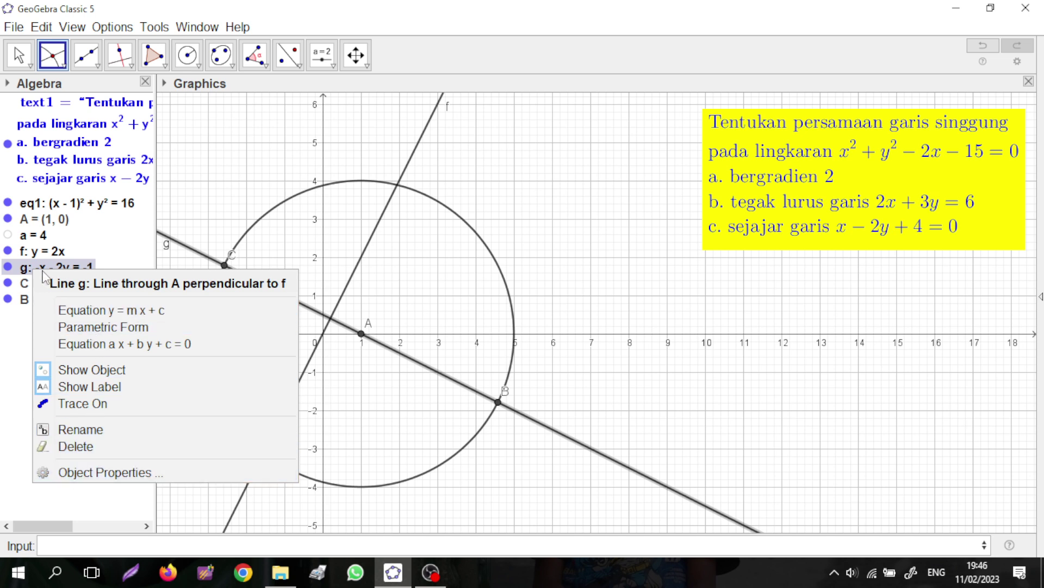
pyautogui.click(80, 369)
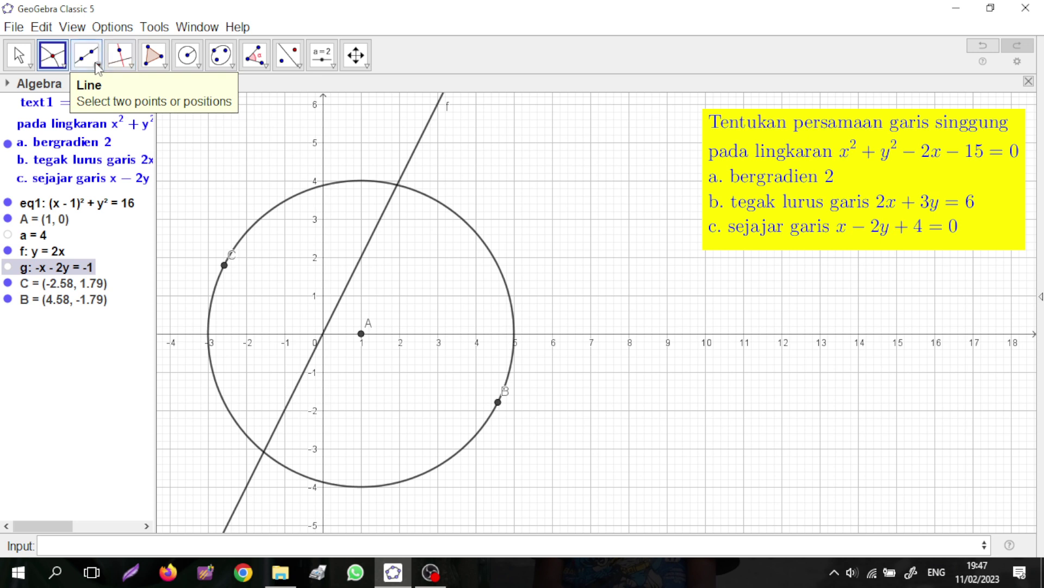
# - Construct the tangent to the circle at the lower-right intersection point B
pyautogui.click(133, 67)
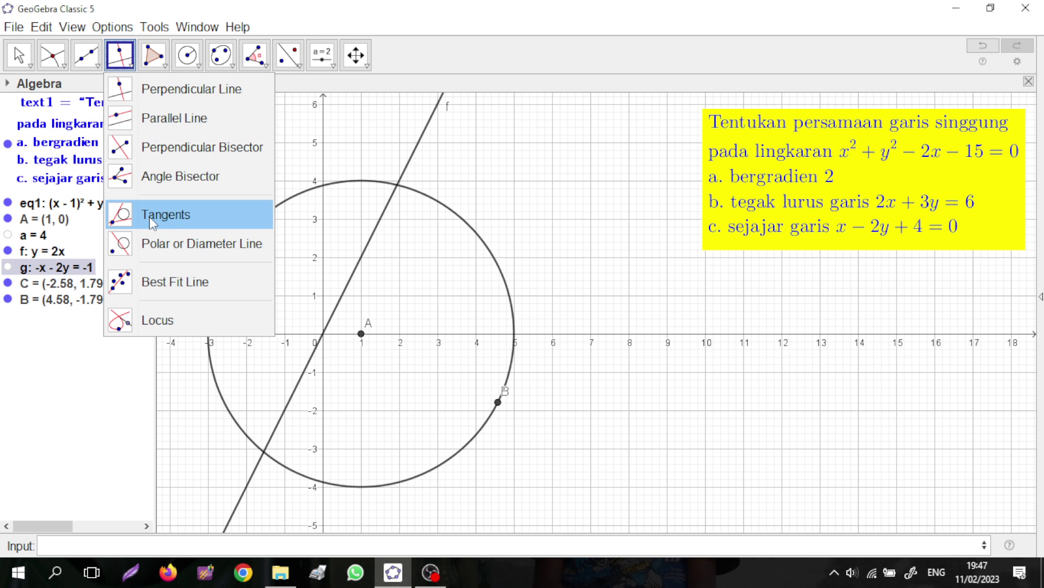
pyautogui.click(152, 220)
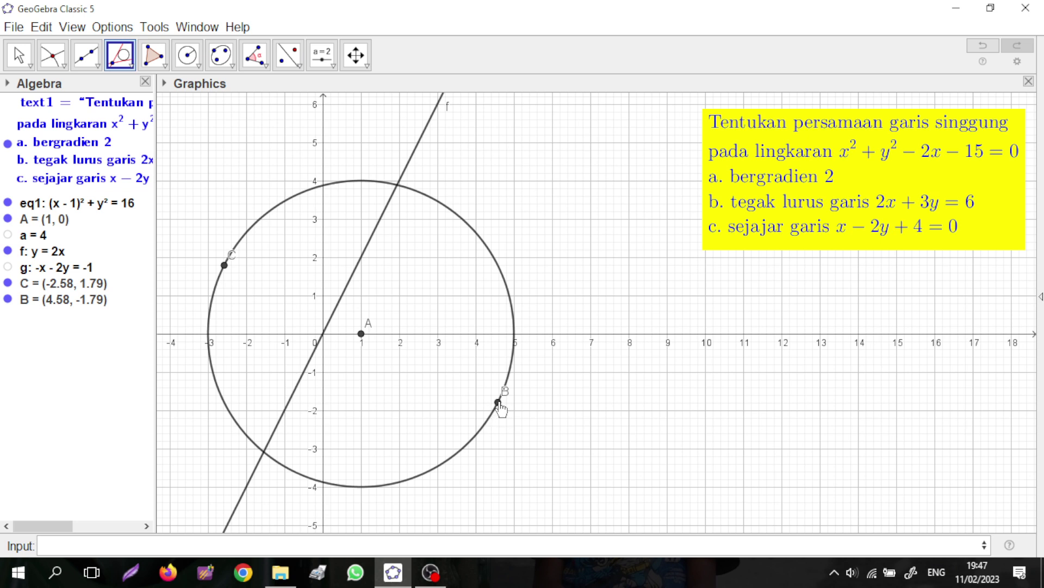
pyautogui.click(498, 402)
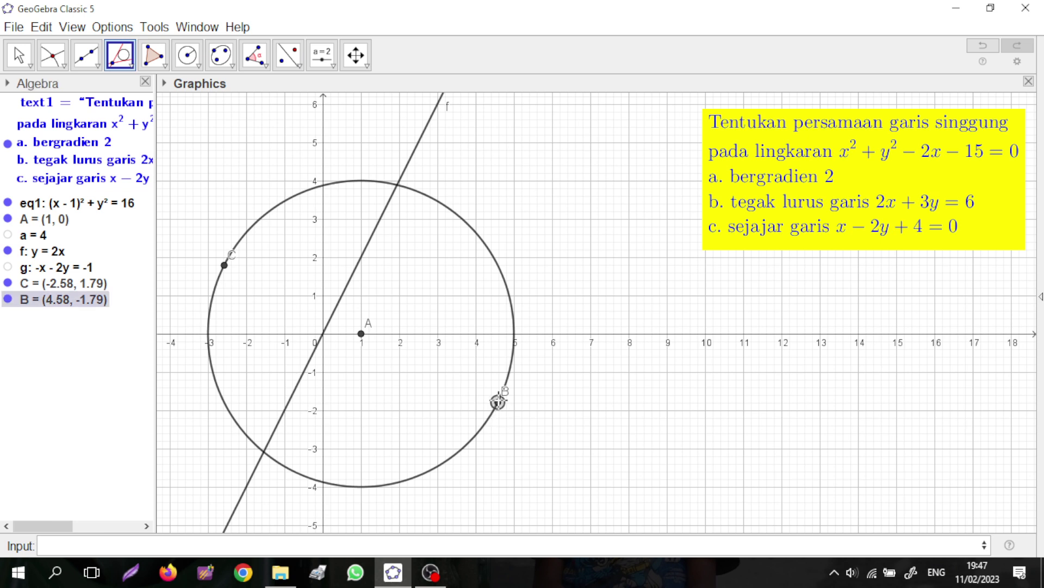
pyautogui.click(511, 299)
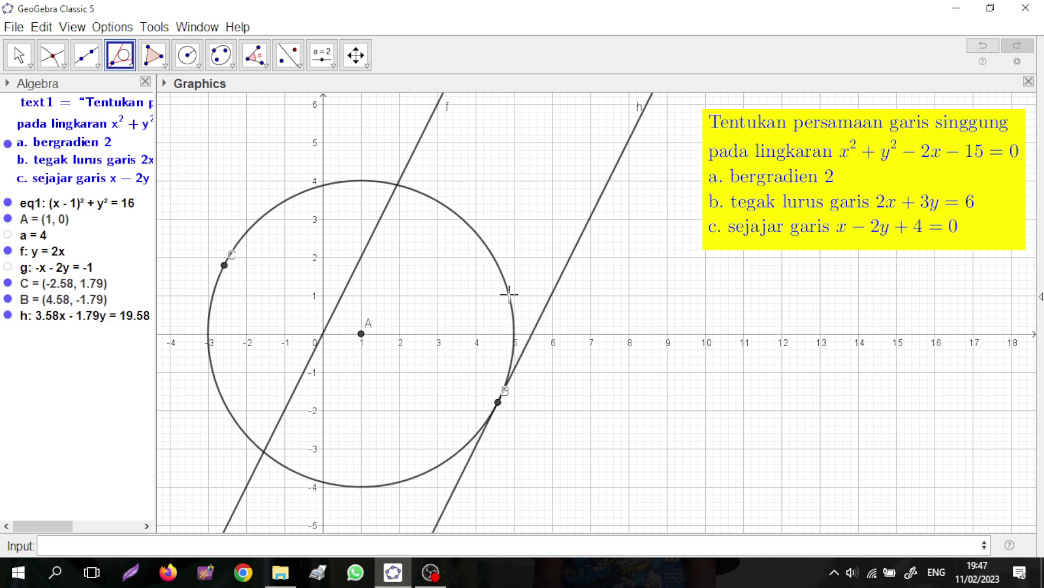
# - Construct the tangent to the circle at the upper-left intersection point C and hide the line y=2x
pyautogui.click(225, 266)
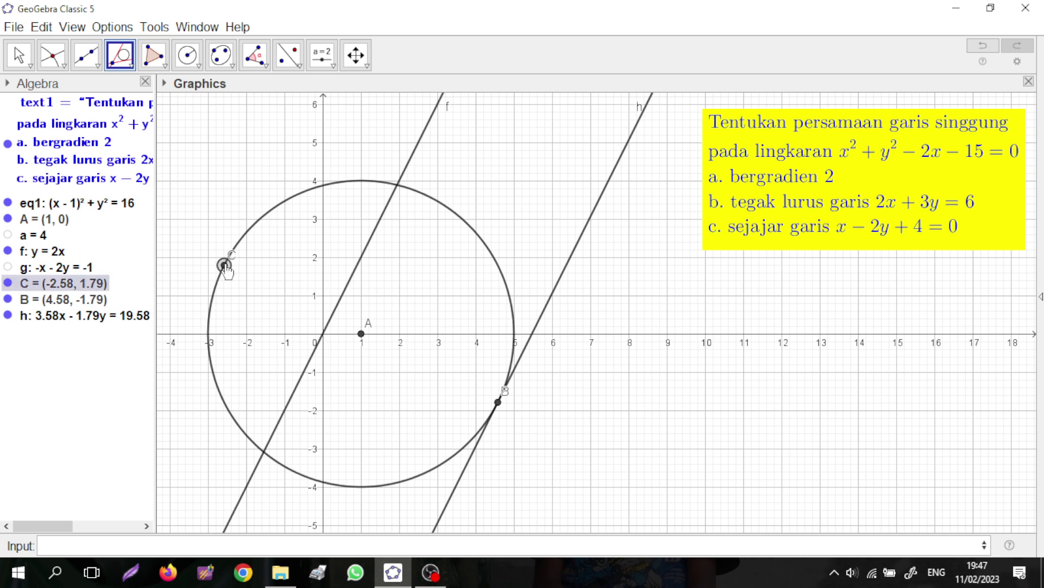
pyautogui.click(258, 224)
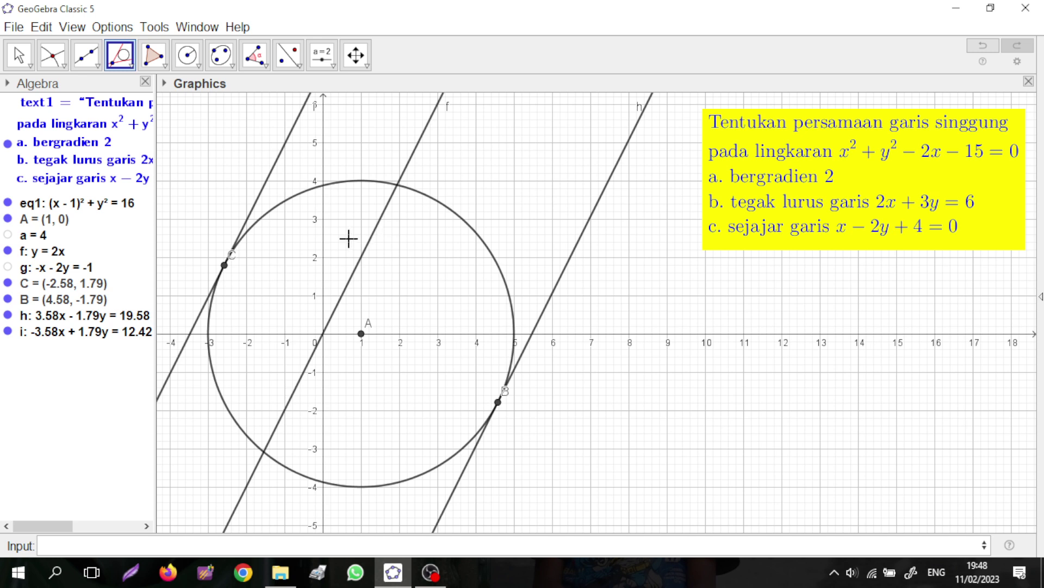
pyautogui.rightClick(38, 255)
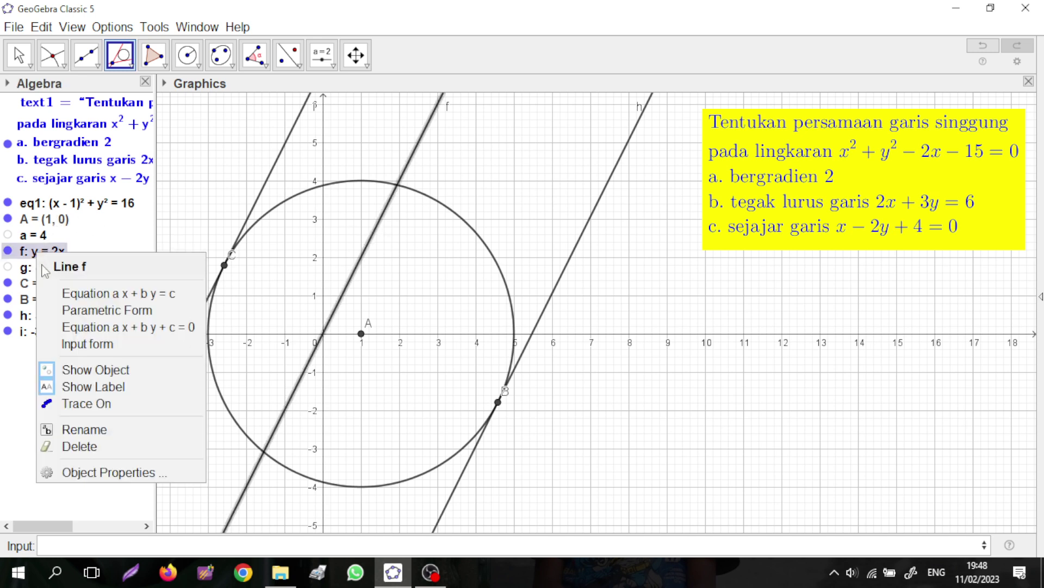
pyautogui.click(96, 370)
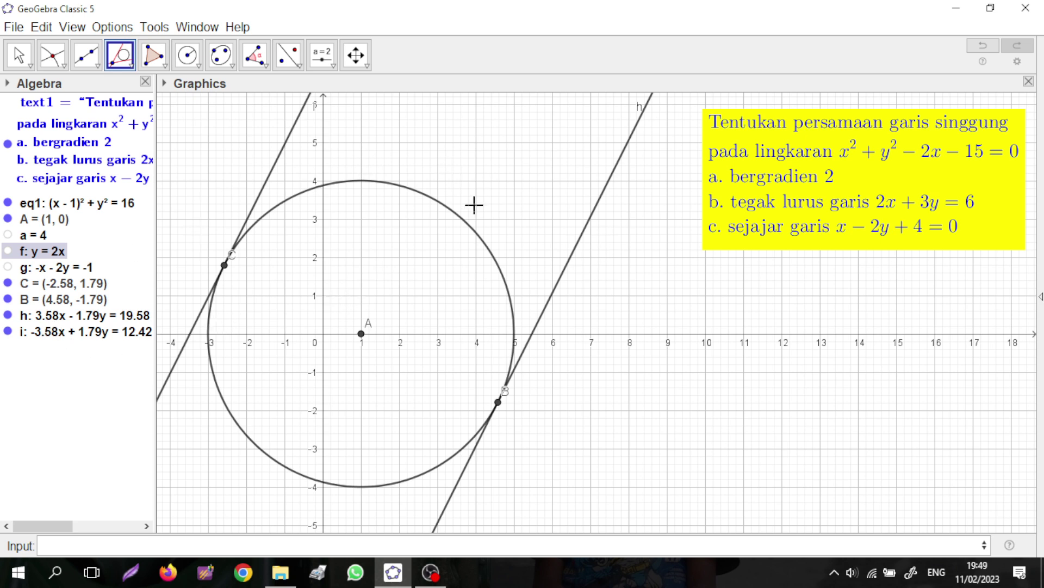
# - Undo the whole gradient-2 construction, keeping only the problem text, the circle and its centre A
pyautogui.hotkey('ctrl', 'z')
pyautogui.hotkey('ctrl', 'z')
pyautogui.hotkey('ctrl', 'z')
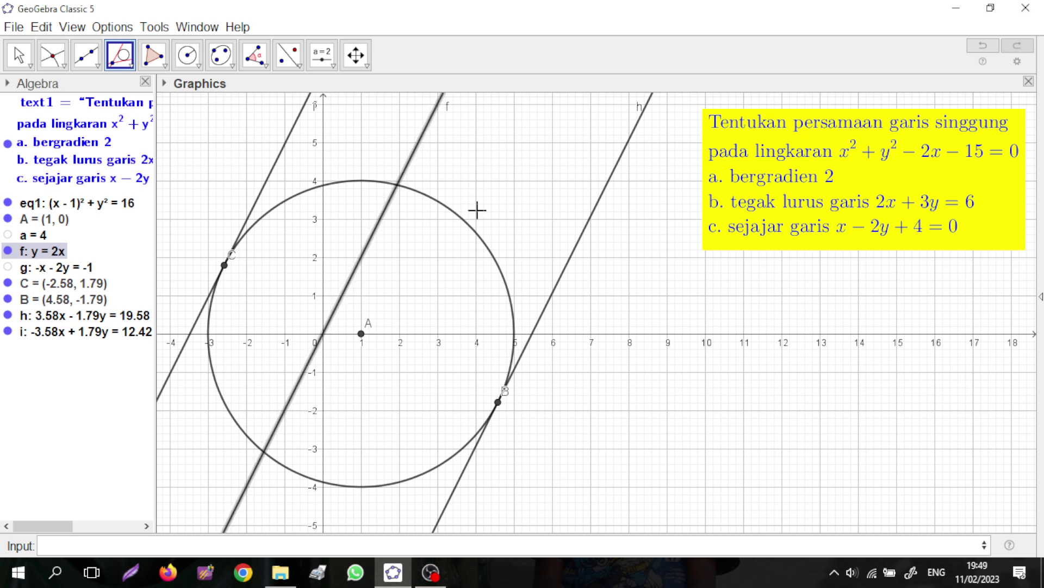
pyautogui.hotkey('ctrl', 'z')
pyautogui.hotkey('ctrl', 'z')
pyautogui.hotkey('ctrl', 'z')
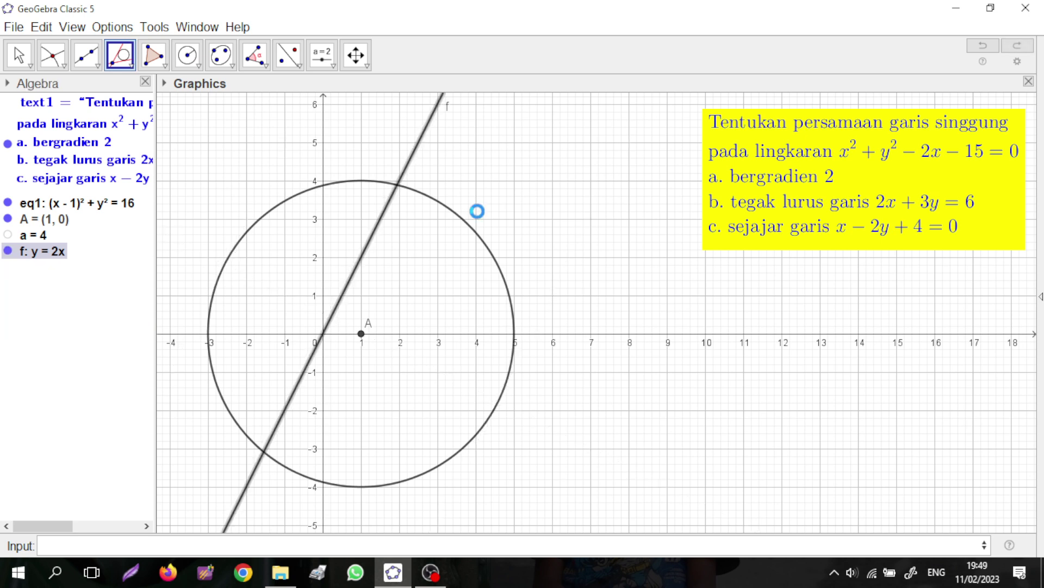
pyautogui.hotkey('ctrl', 'z')
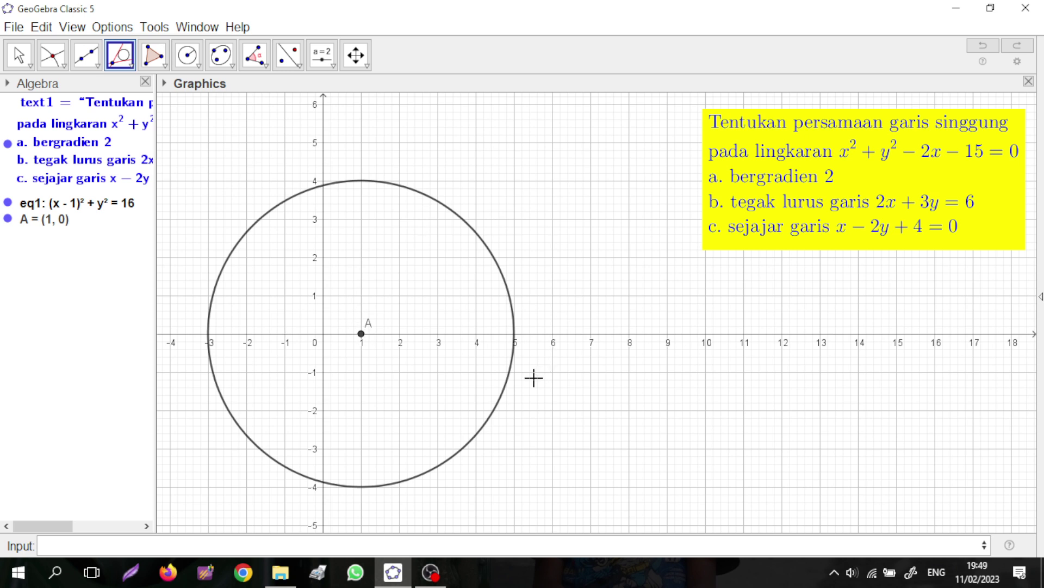
# - Plot the line 2x+3y=6 from problem part b
pyautogui.click(92, 542)
pyautogui.write('2x')
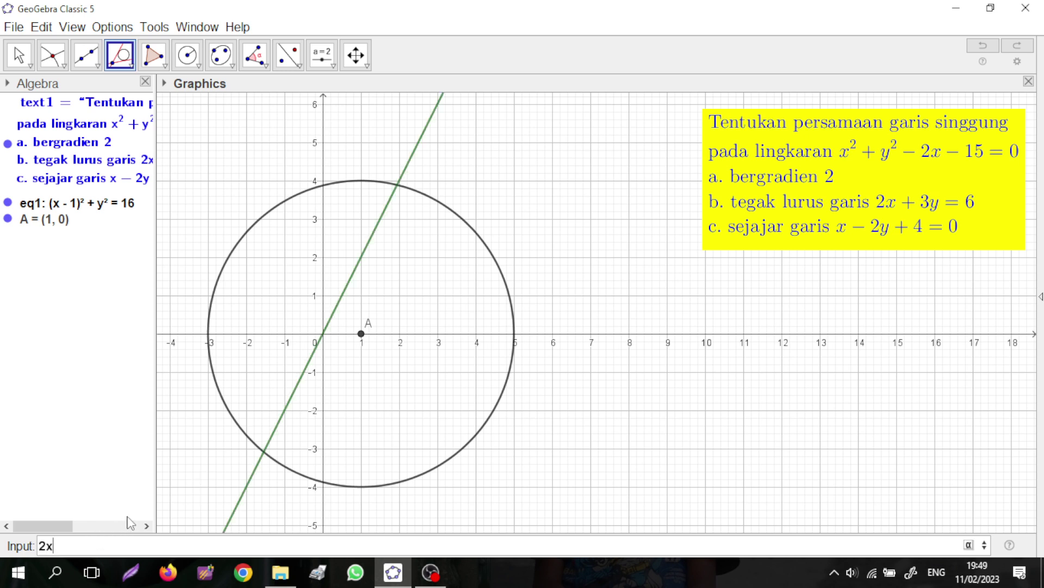
pyautogui.write('+3')
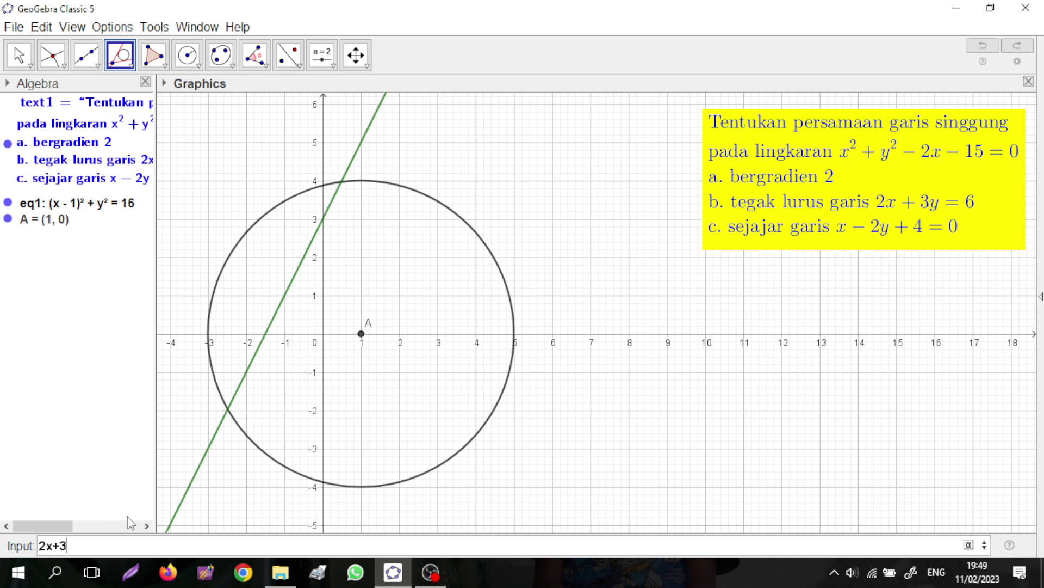
pyautogui.write('y=')
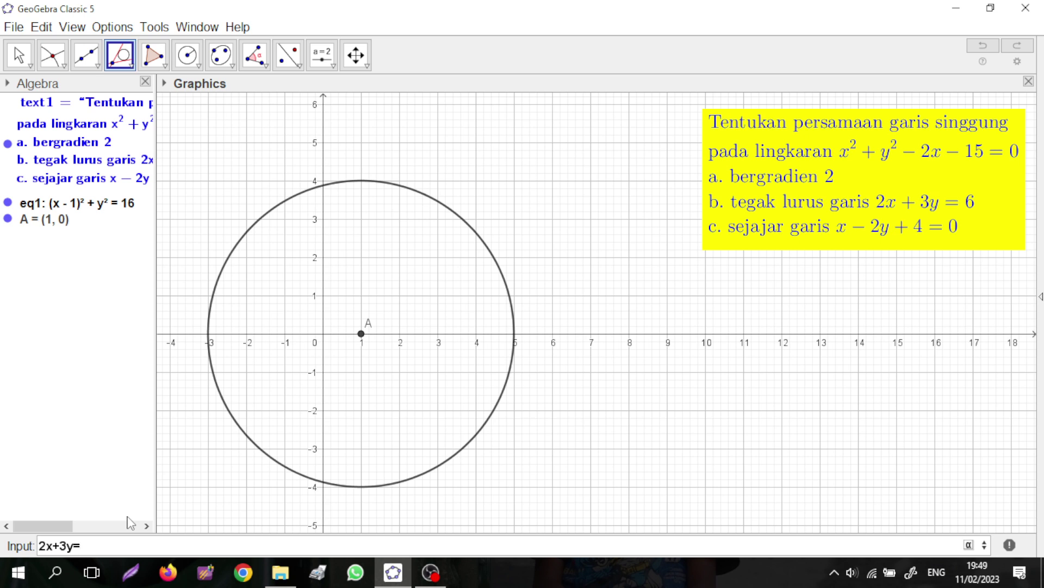
pyautogui.write('6')
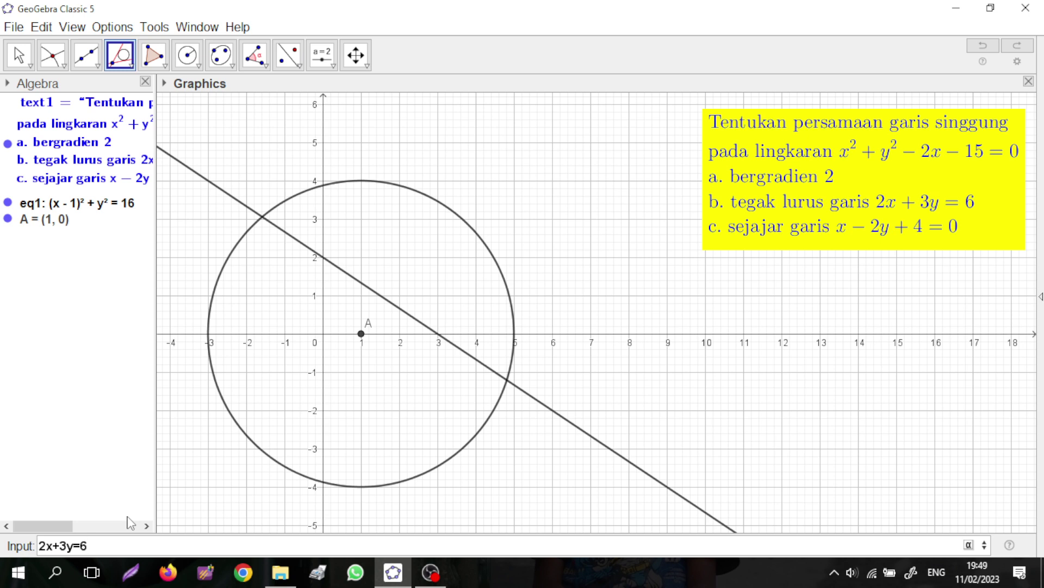
pyautogui.press('Return')
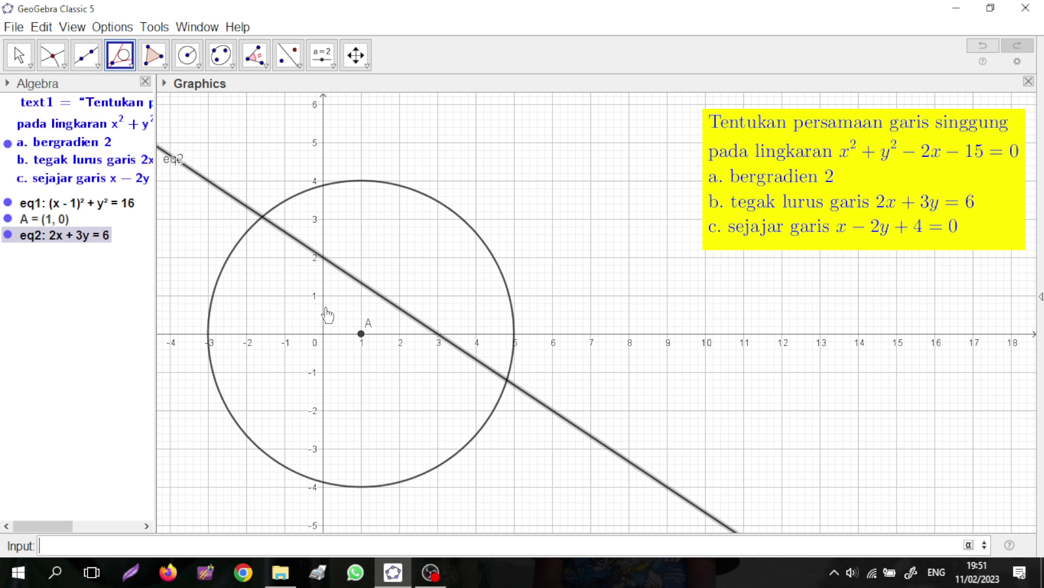
# - Construct a line through the circle's centre A parallel to the line 2x+3y=6
pyautogui.click(132, 65)
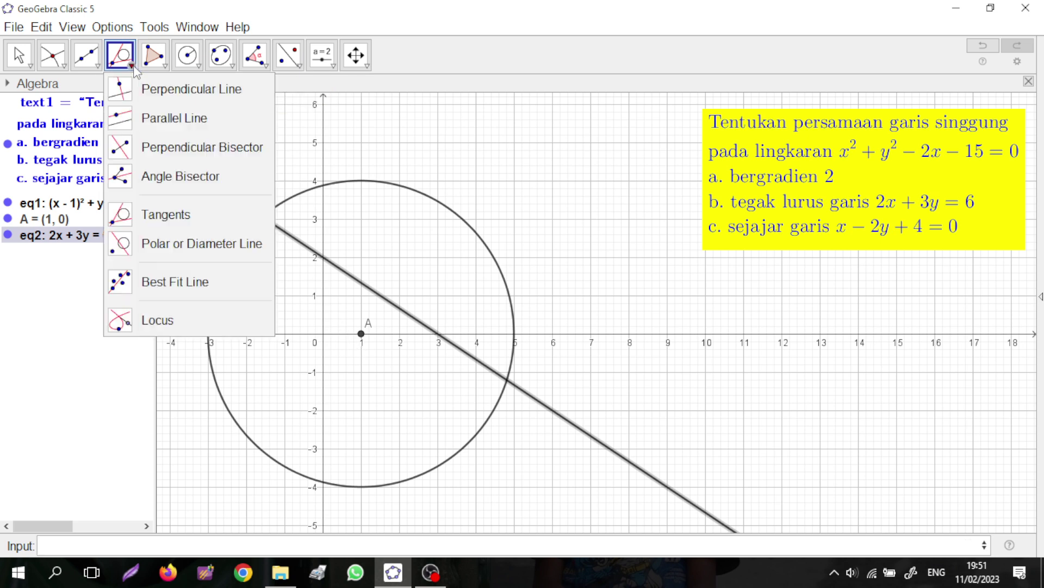
pyautogui.click(147, 120)
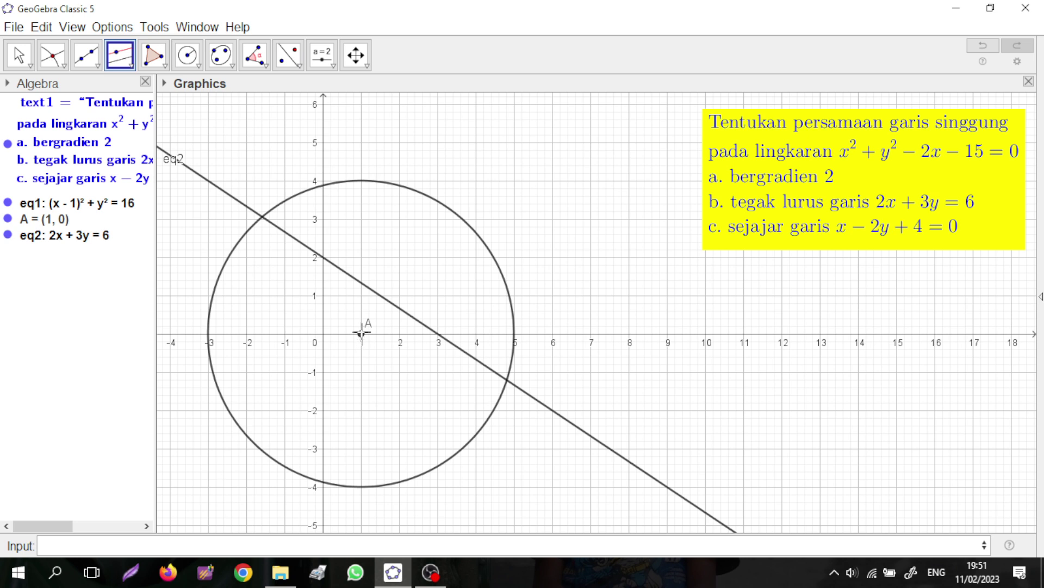
pyautogui.click(361, 334)
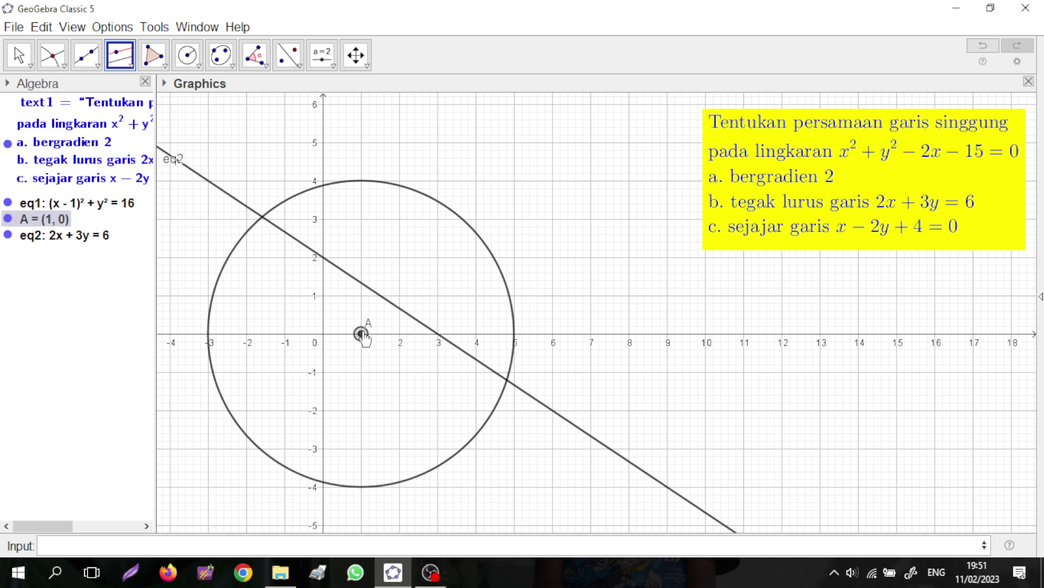
pyautogui.click(346, 276)
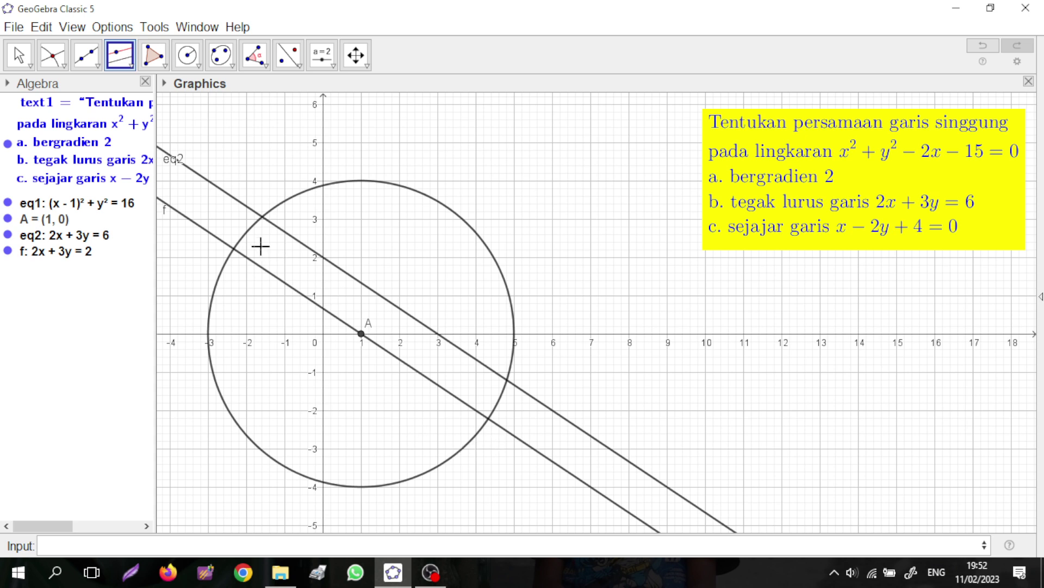
# - Create the intersection points of the parallel line through A and the circle, and hide that parallel line
pyautogui.click(57, 68)
pyautogui.click(62, 64)
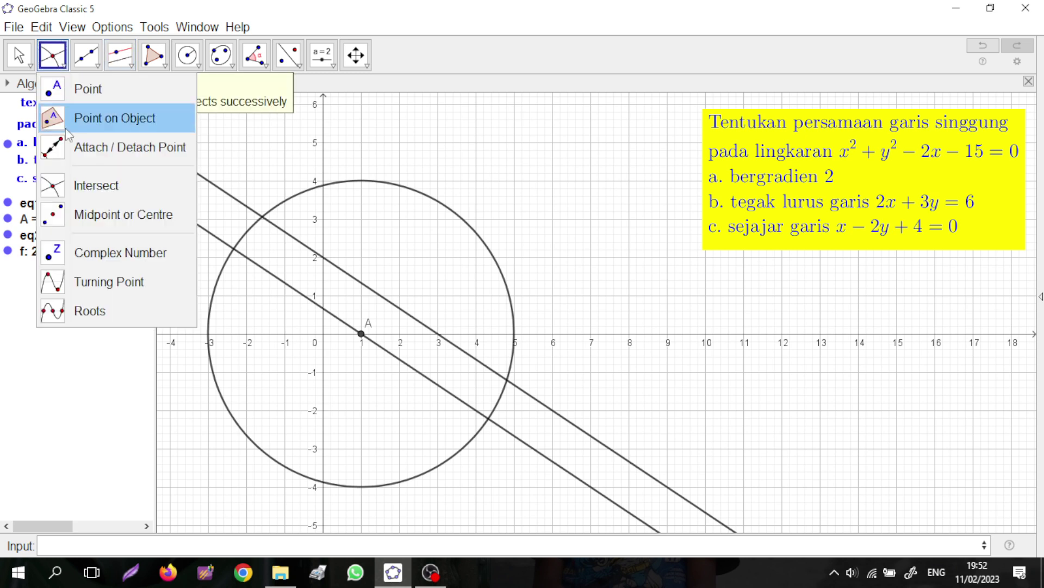
pyautogui.click(80, 192)
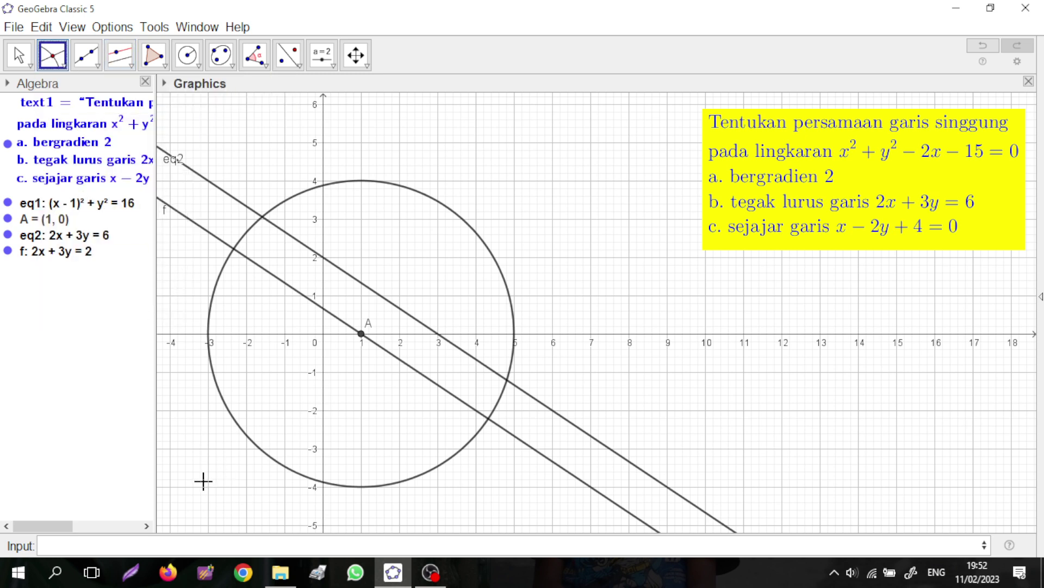
pyautogui.click(213, 304)
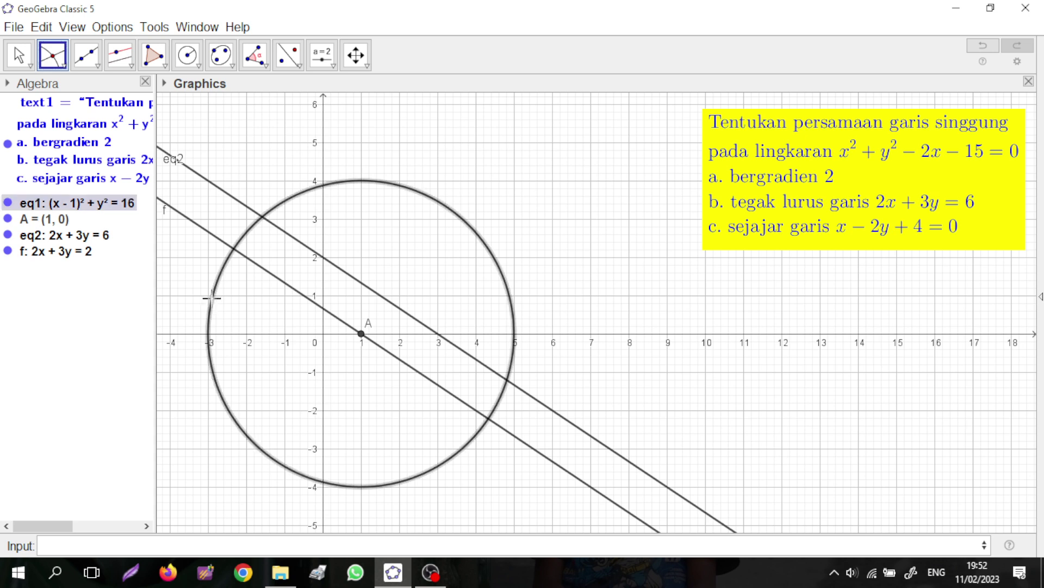
pyautogui.click(263, 276)
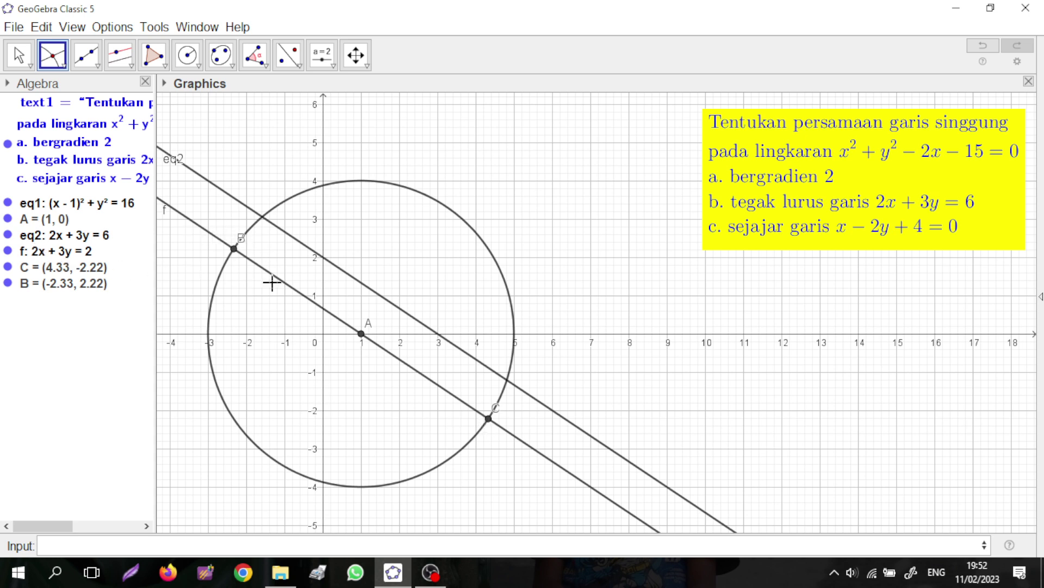
pyautogui.rightClick(30, 254)
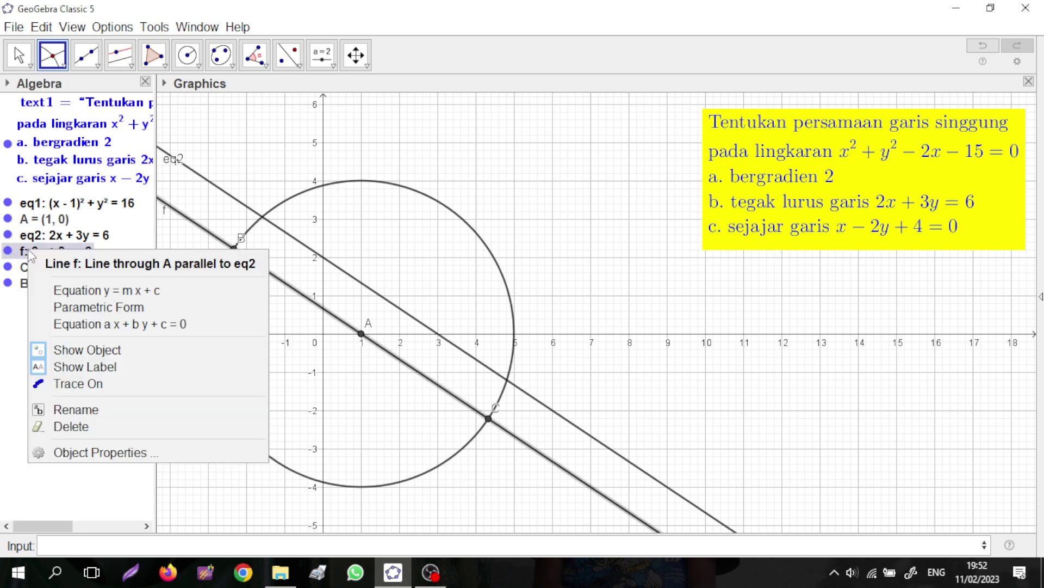
pyautogui.click(94, 348)
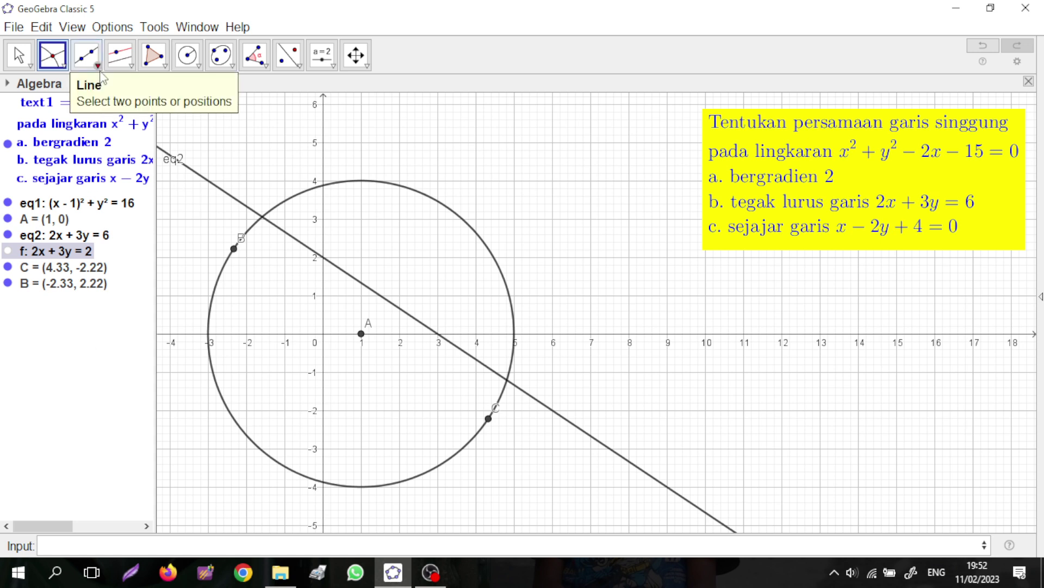
# - Construct the tangents to the circle at intersection points B and C, and widen the object list to fit their equations
pyautogui.click(135, 66)
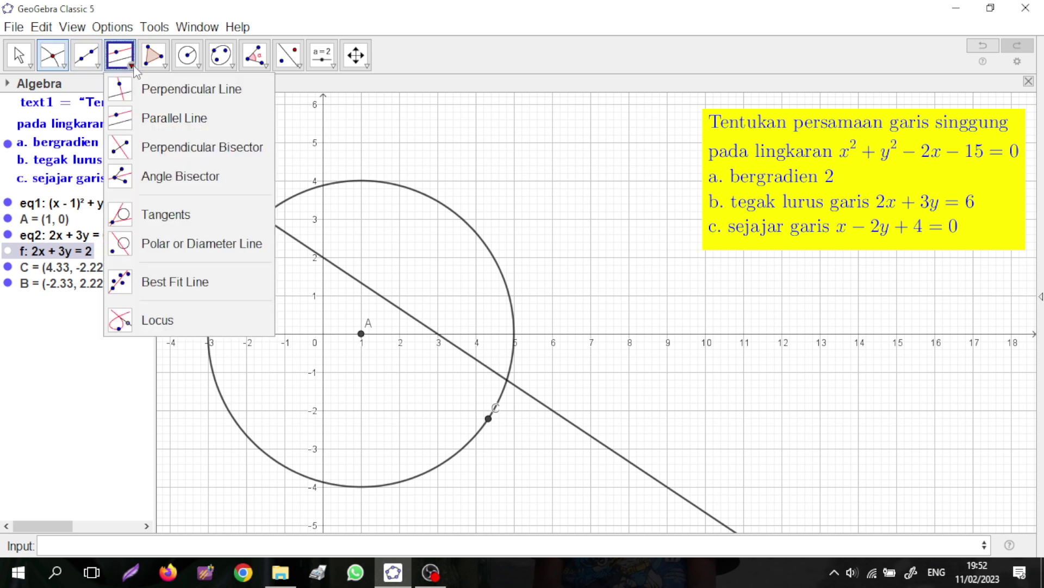
pyautogui.click(159, 216)
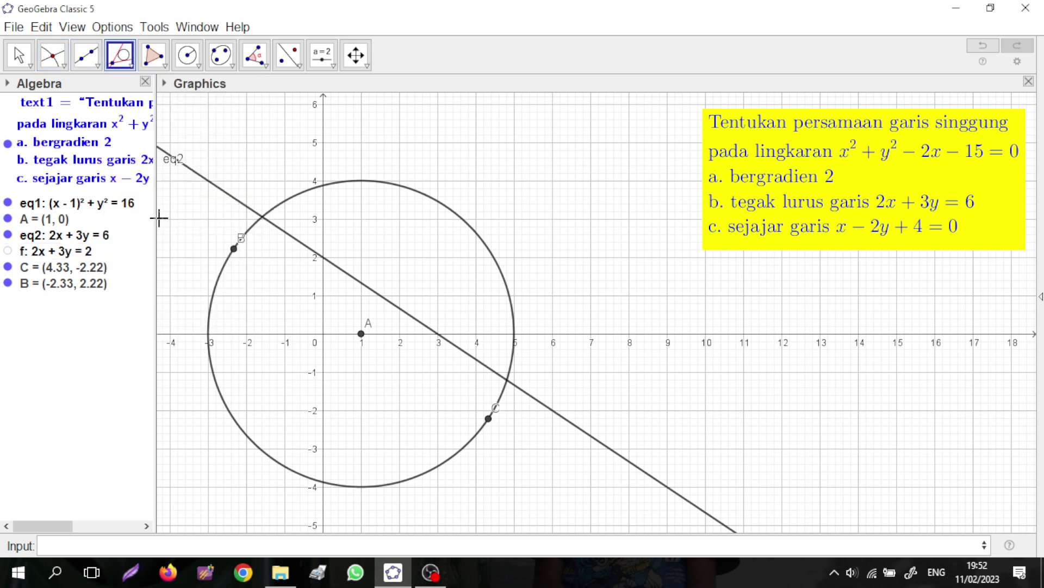
pyautogui.click(234, 250)
pyautogui.click(235, 250)
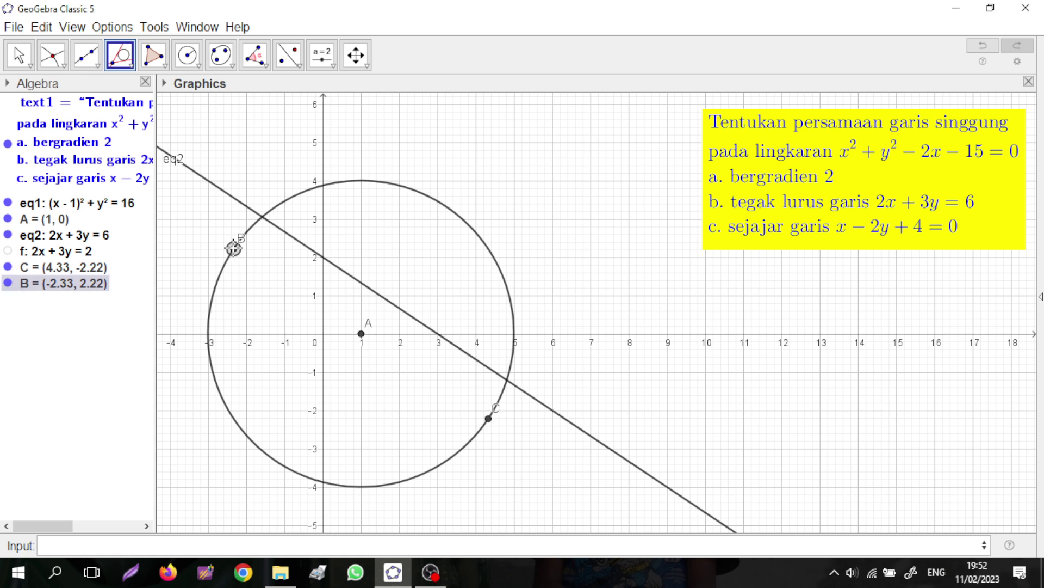
pyautogui.click(217, 279)
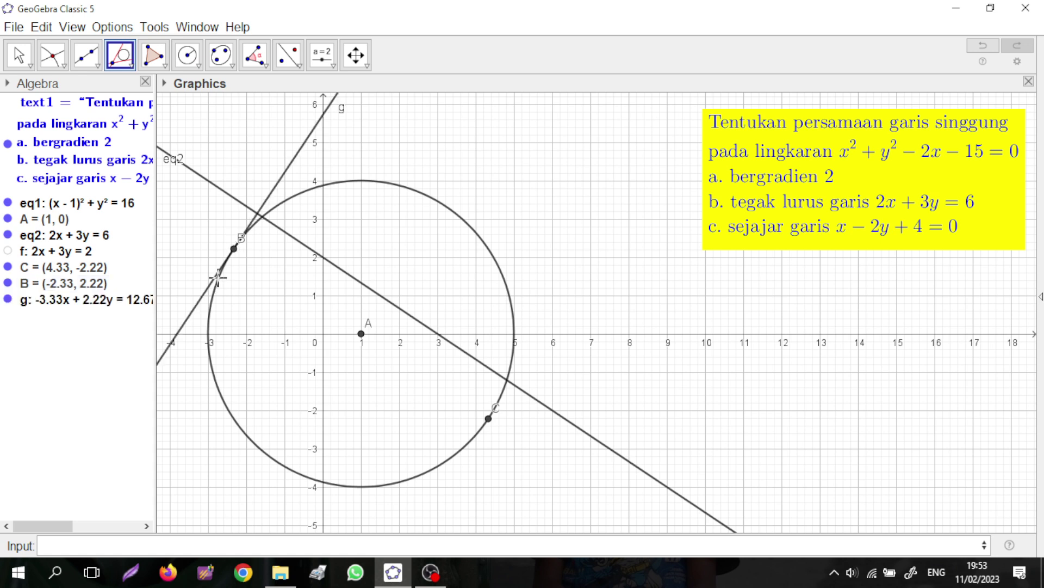
pyautogui.click(488, 419)
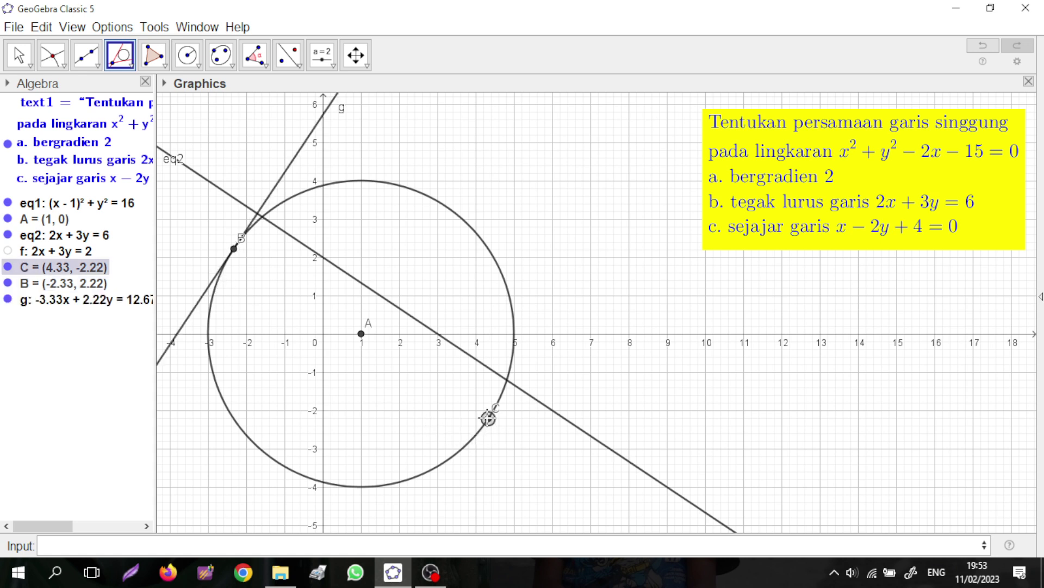
pyautogui.click(468, 452)
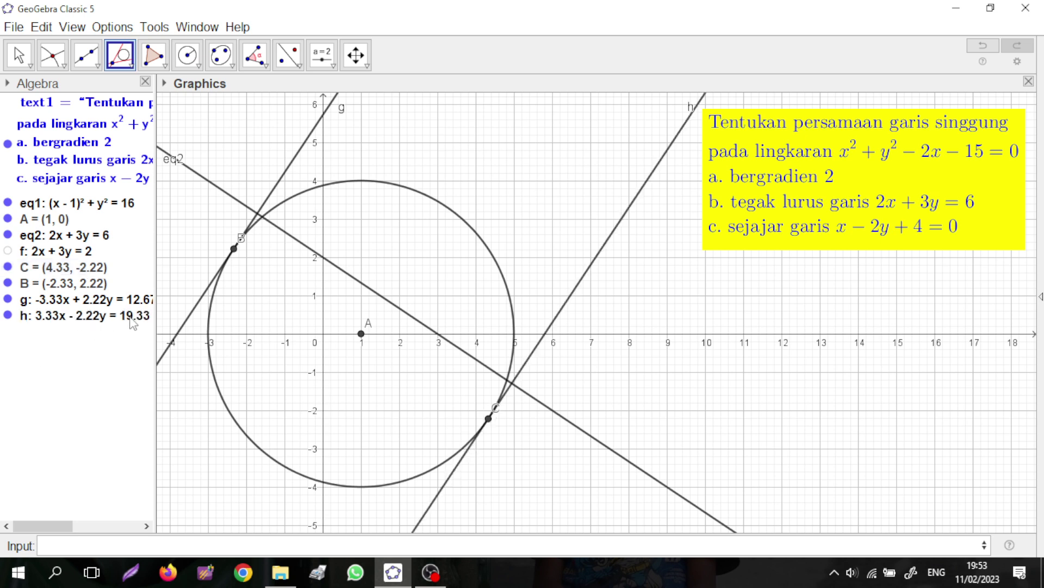
pyautogui.moveTo(158, 325); pyautogui.dragTo(184, 326)
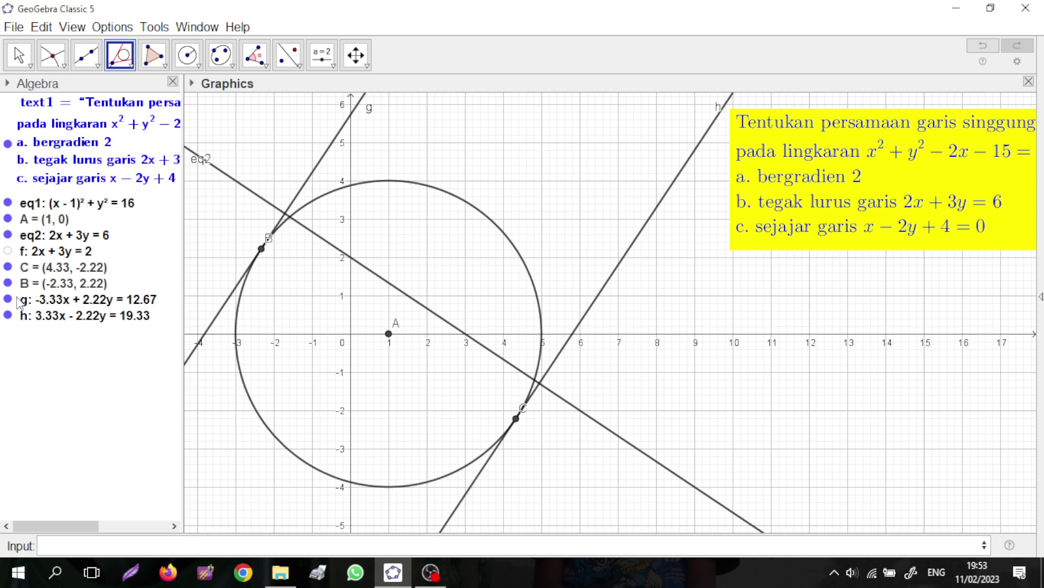
pyautogui.moveTo(16, 316)
# - Undo the construction for part b, keeping only the problem text, the circle and its centre A
pyautogui.hotkey('ctrl', 'z')
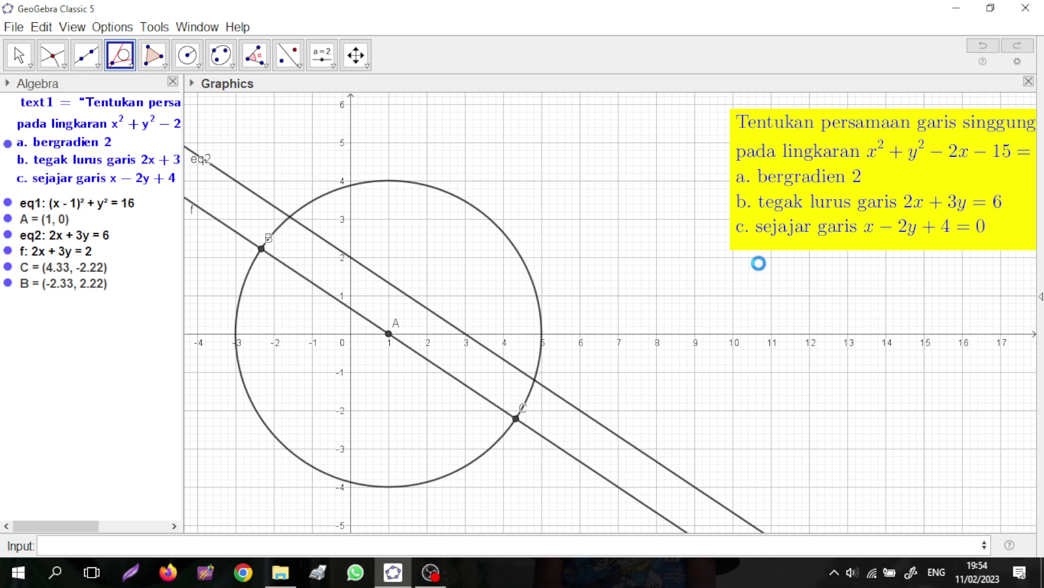
pyautogui.hotkey('ctrl', 'z')
pyautogui.hotkey('ctrl', 'z')
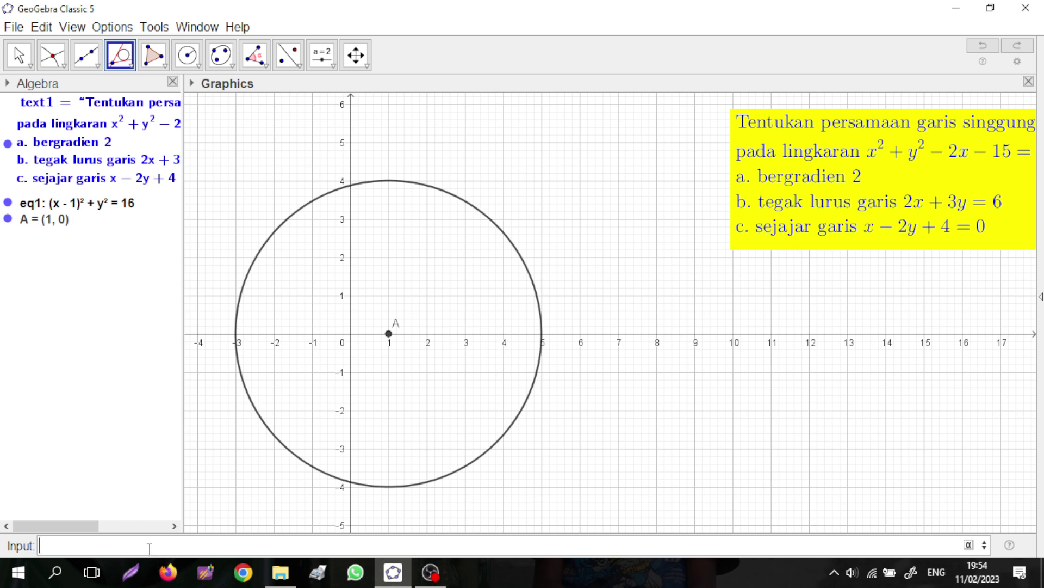
# - Plot the line x-2y+4=0 from problem part c
pyautogui.write('x')
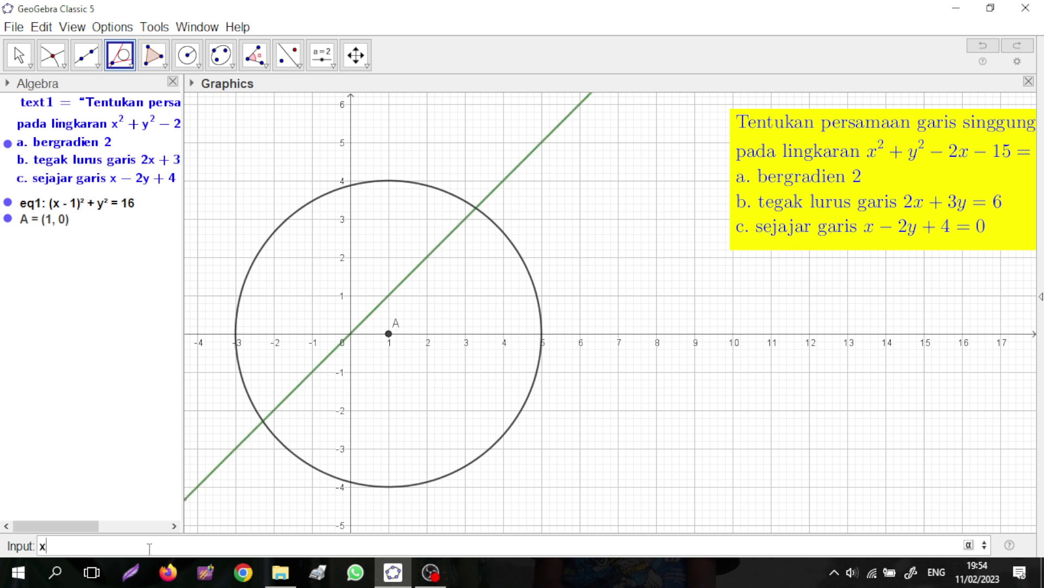
pyautogui.write('-2y')
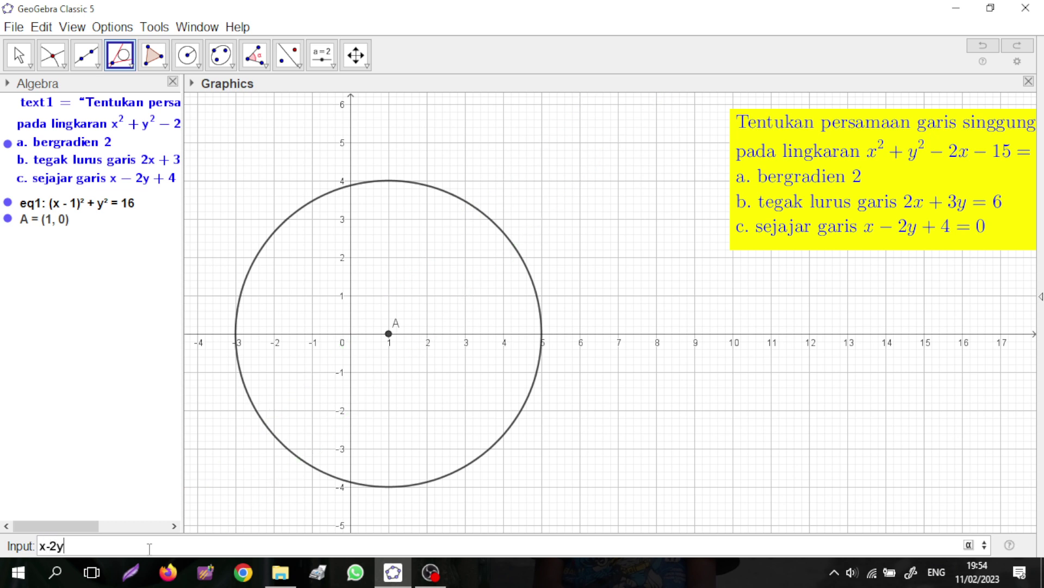
pyautogui.write('+4=0')
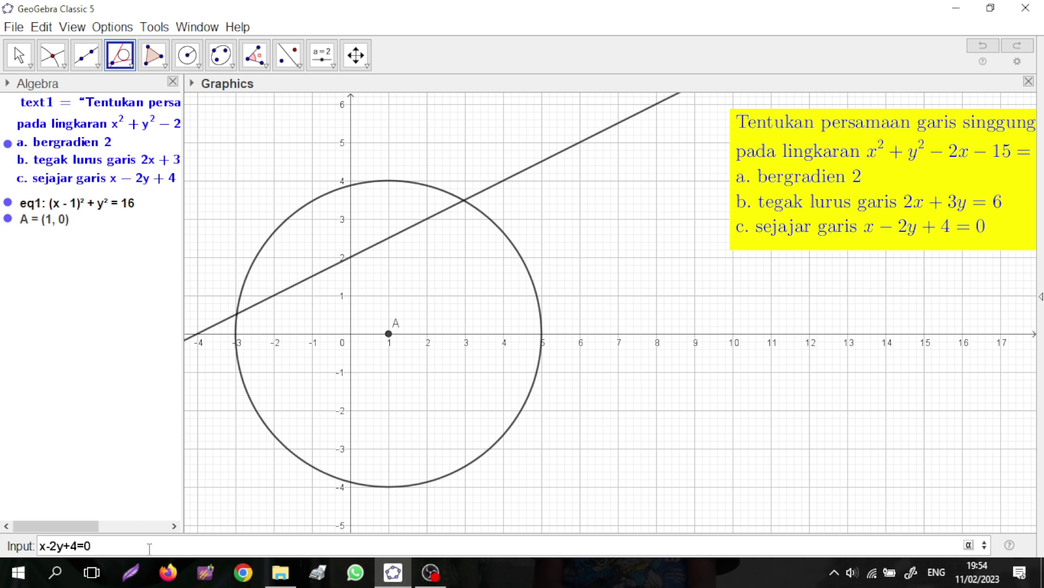
pyautogui.press('Return')
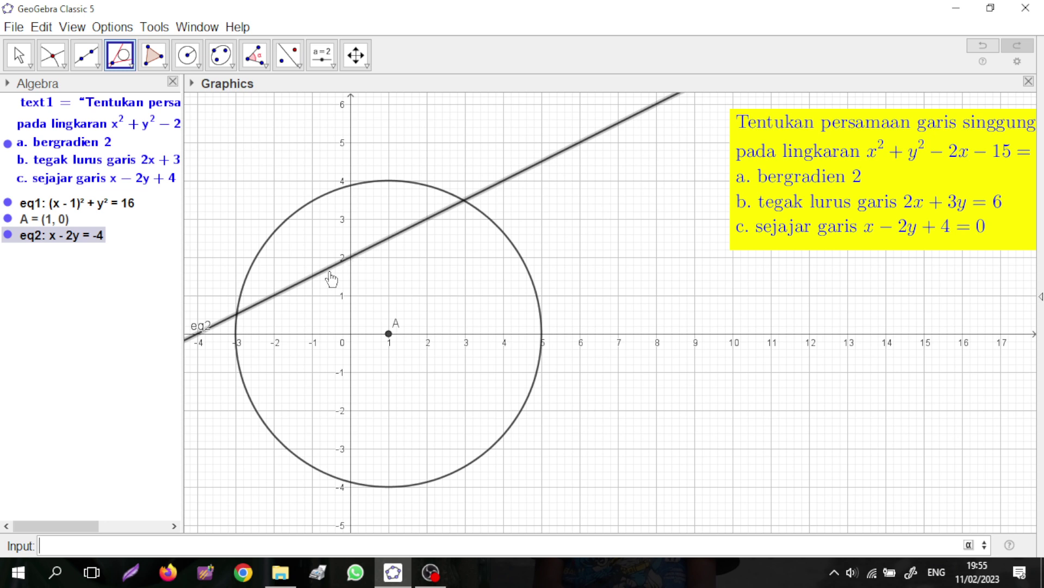
# - Construct the line through the circle's centre A perpendicular to the line x-2y+4=0
pyautogui.click(121, 55)
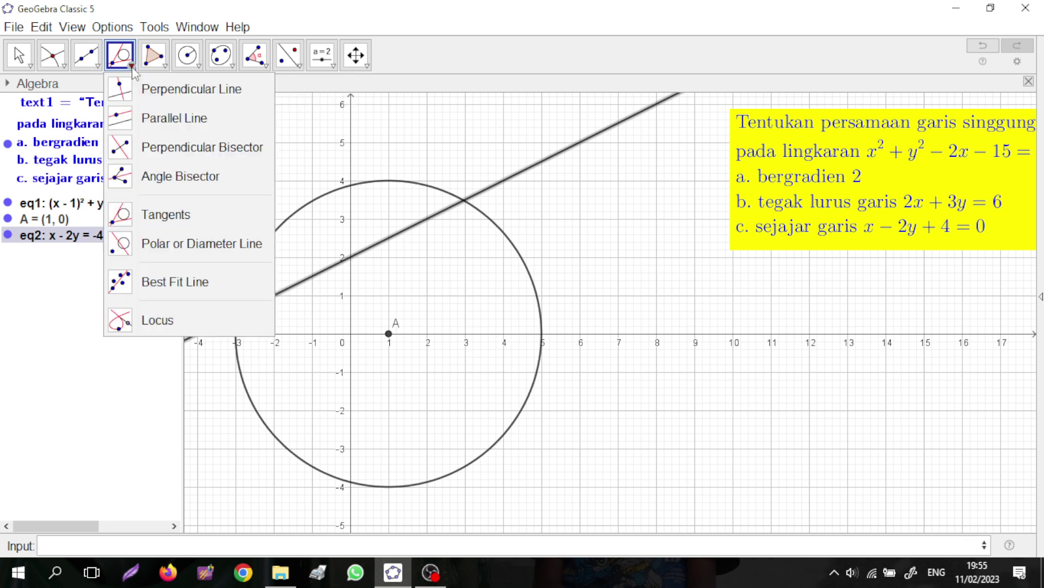
pyautogui.click(155, 90)
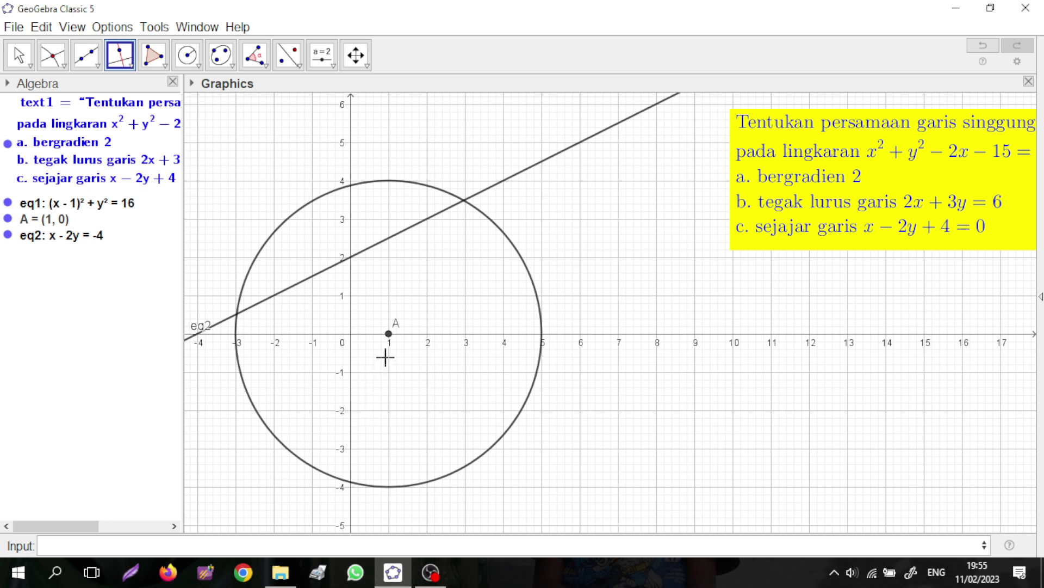
pyautogui.click(390, 335)
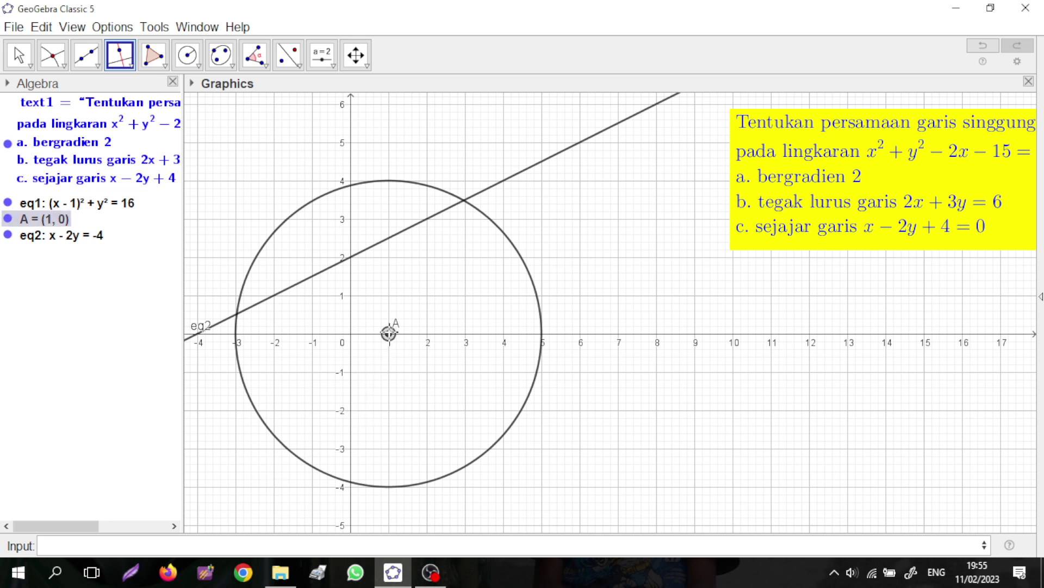
pyautogui.click(420, 222)
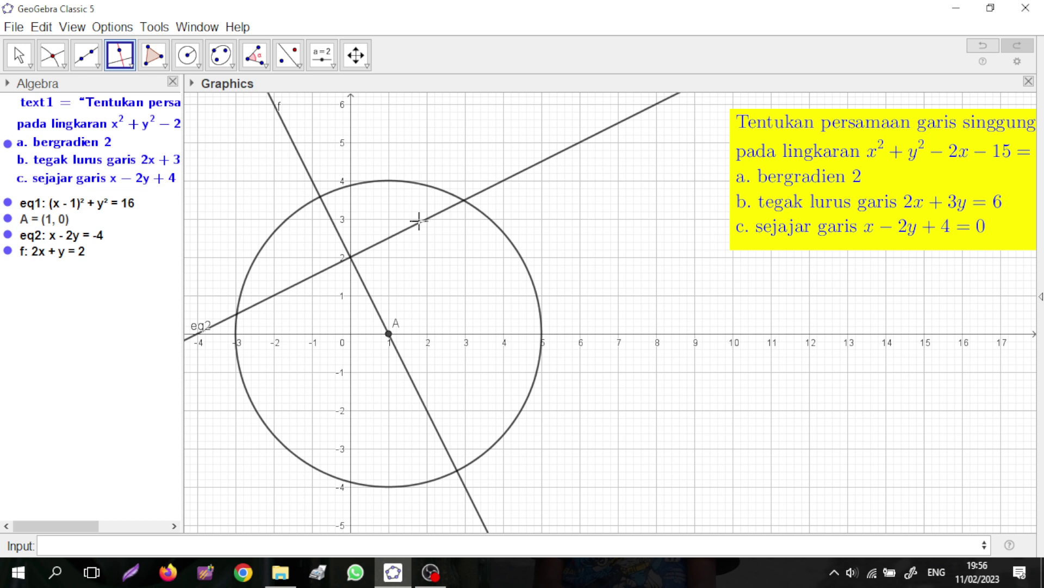
# - Create the intersection points of the circle and the perpendicular line through A, and hide that perpendicular line
pyautogui.click(65, 66)
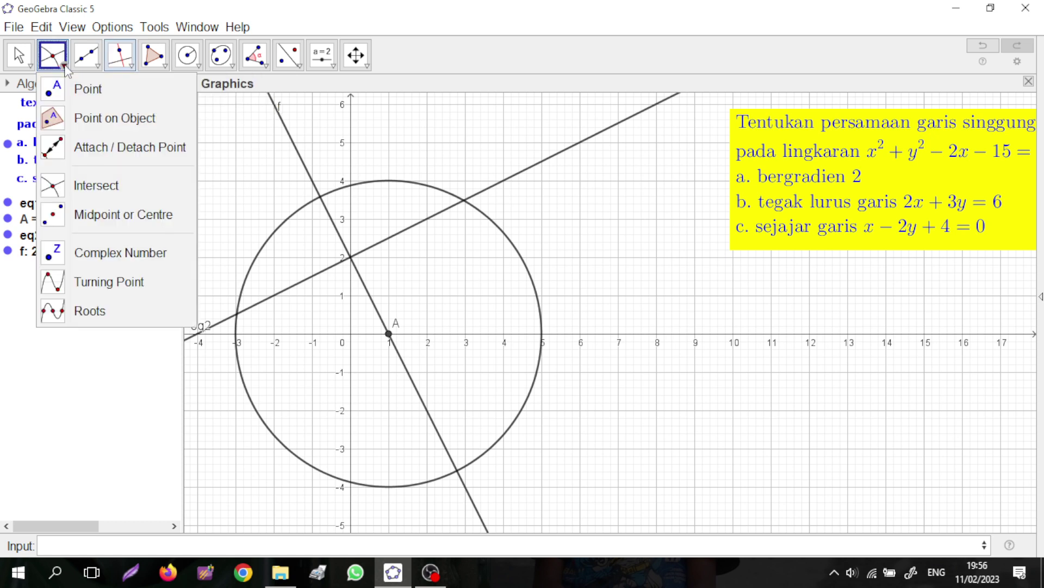
pyautogui.click(111, 187)
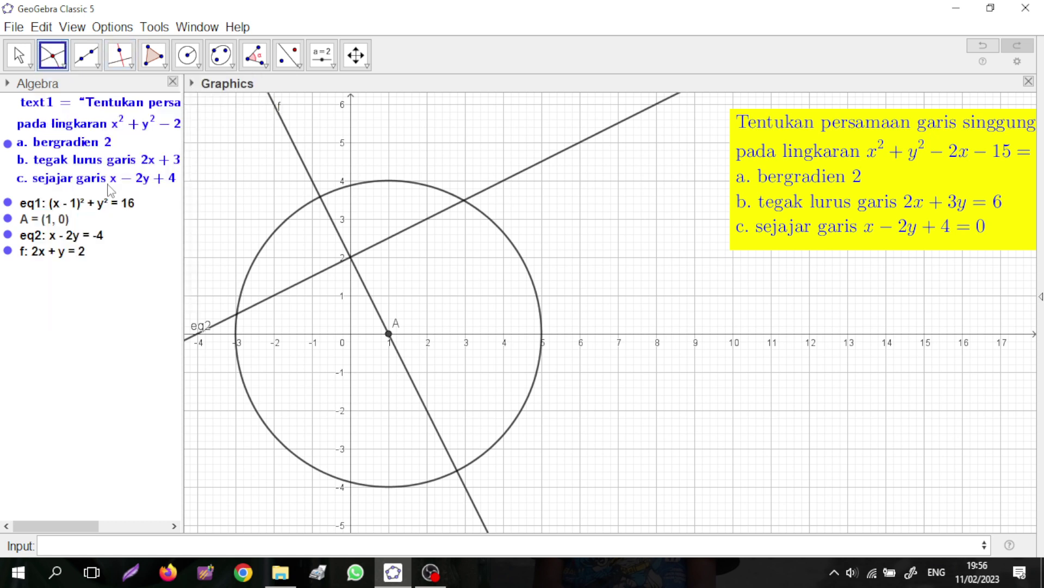
pyautogui.click(275, 235)
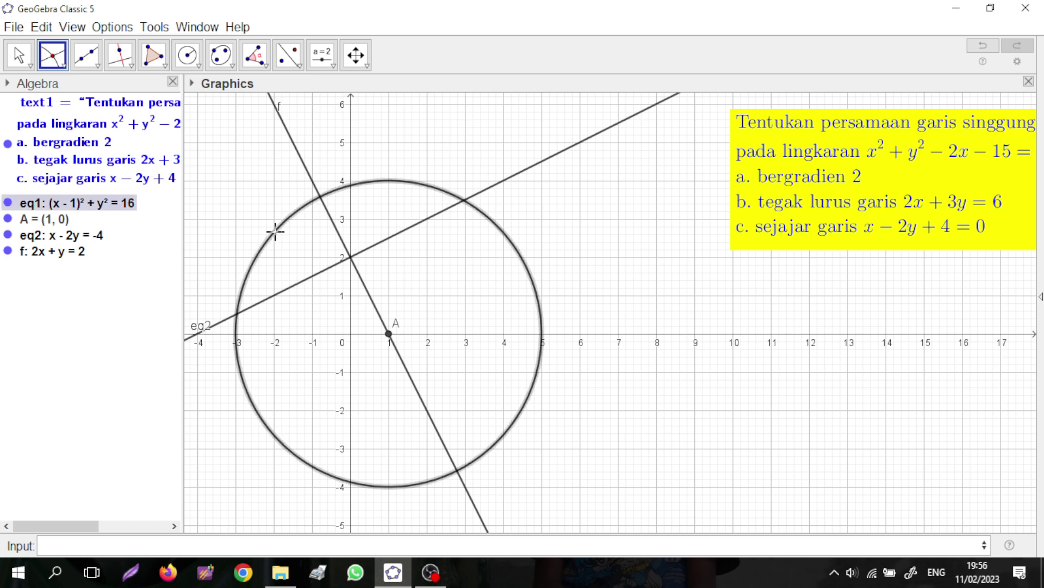
pyautogui.click(301, 156)
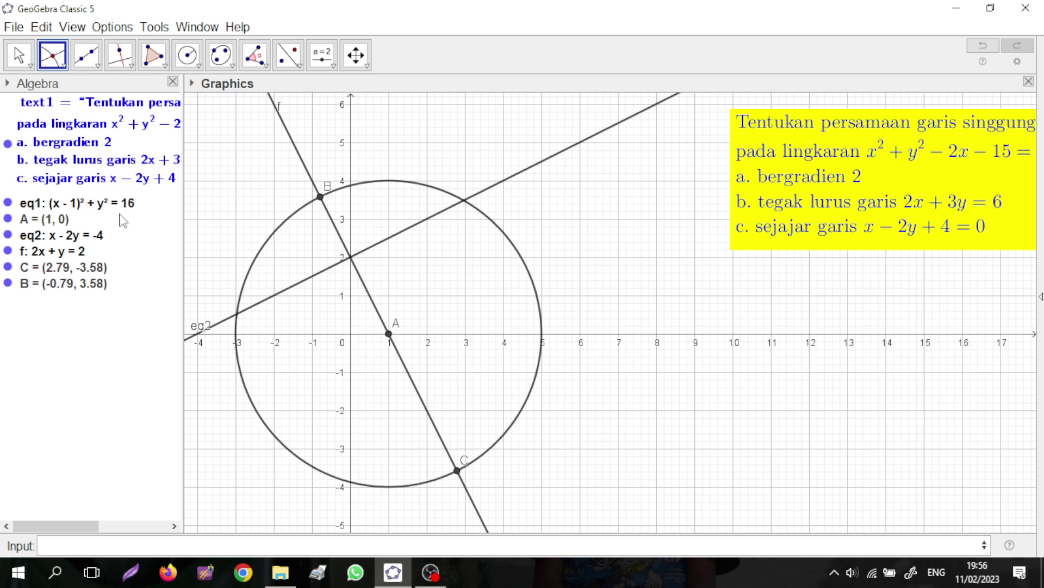
pyautogui.rightClick(48, 255)
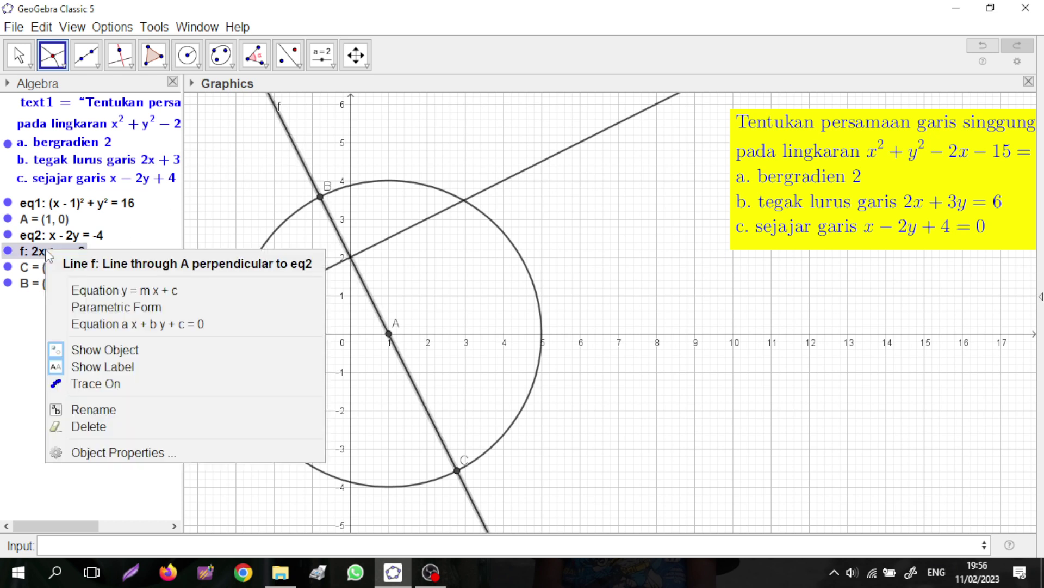
pyautogui.click(100, 354)
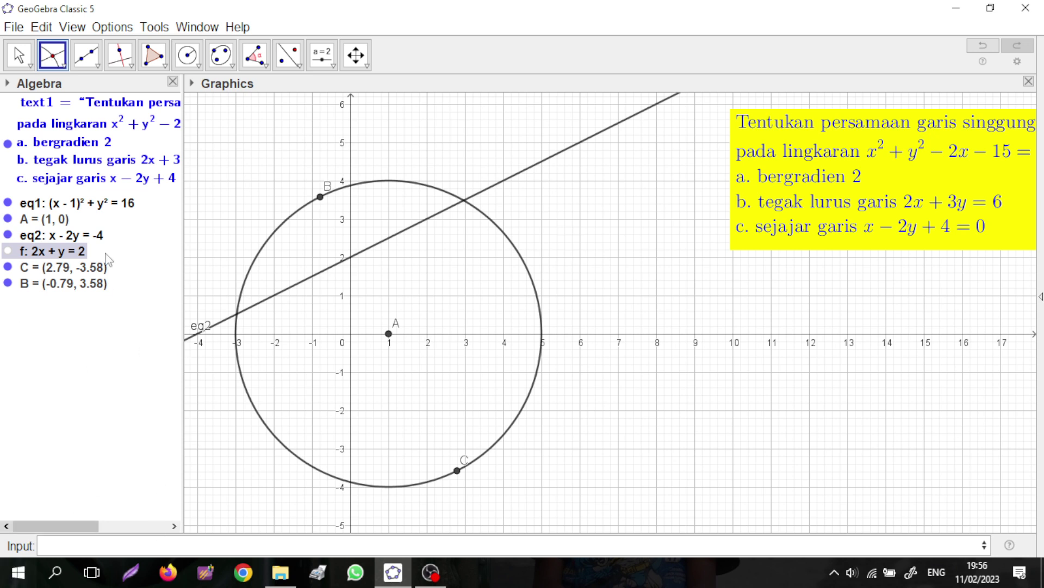
# - Construct the tangents to the circle at intersection points B and C for part c
pyautogui.click(132, 66)
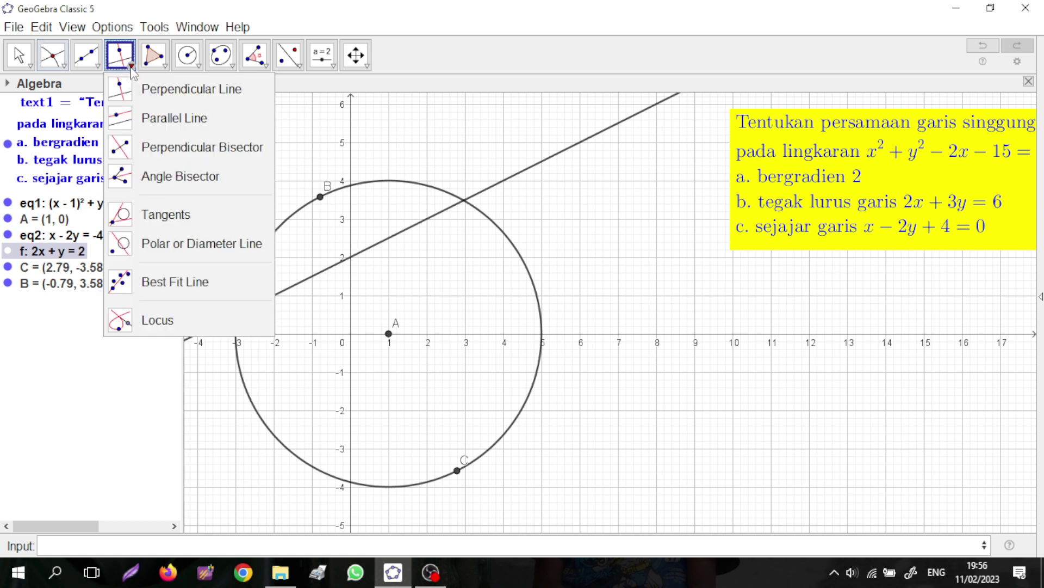
pyautogui.click(154, 215)
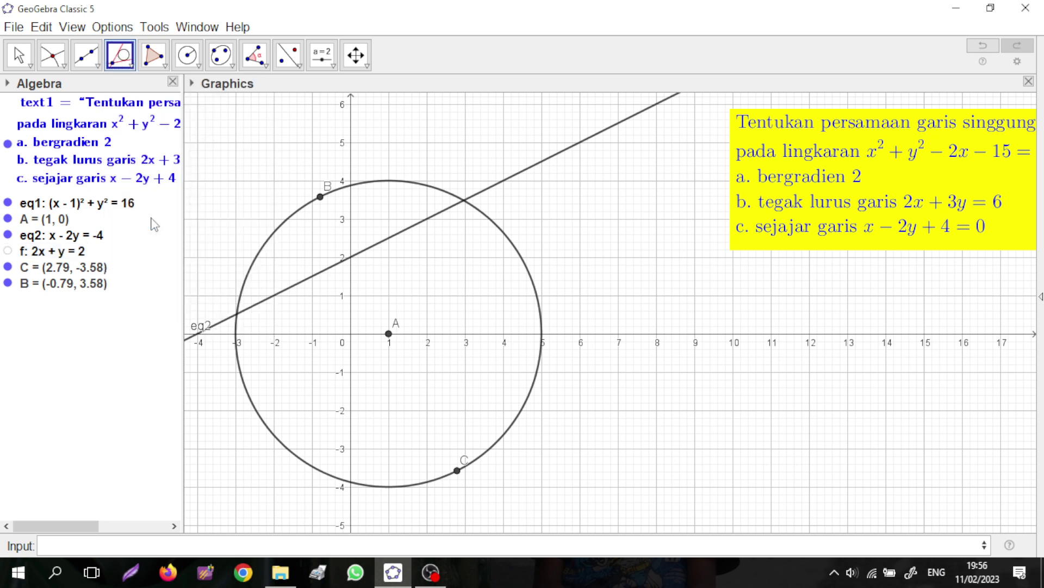
pyautogui.click(320, 200)
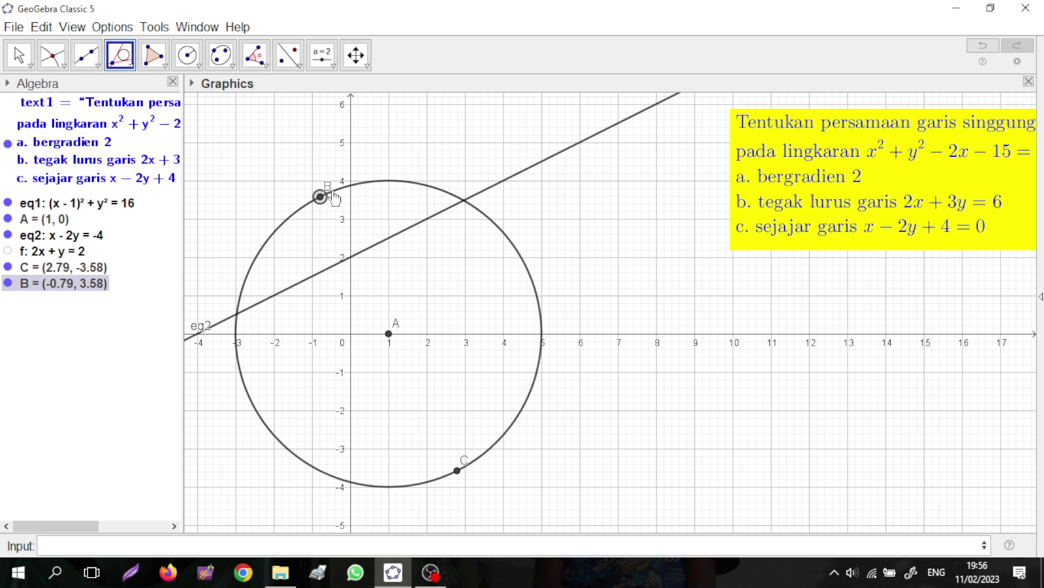
pyautogui.click(376, 181)
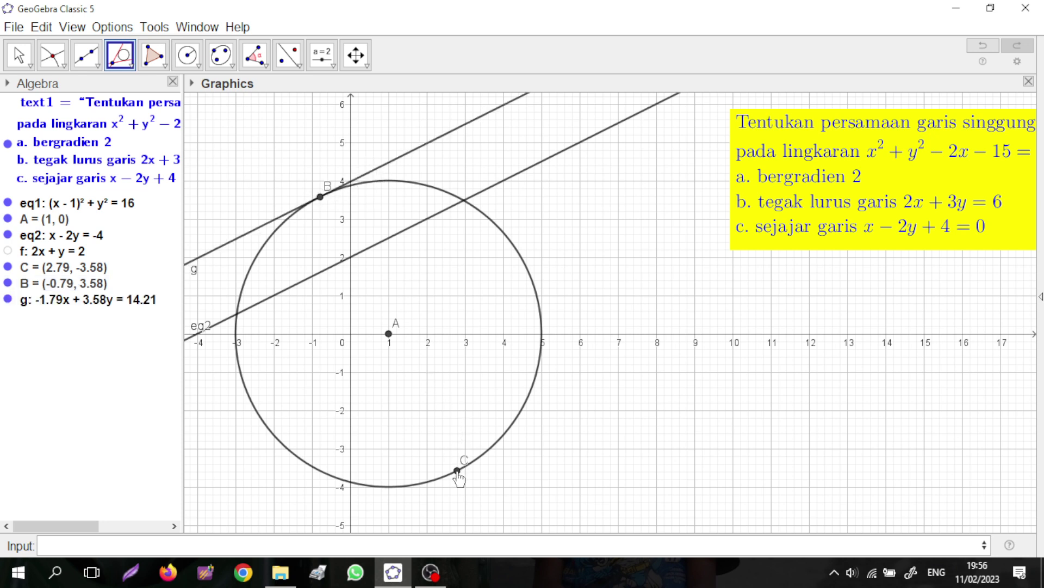
pyautogui.click(457, 471)
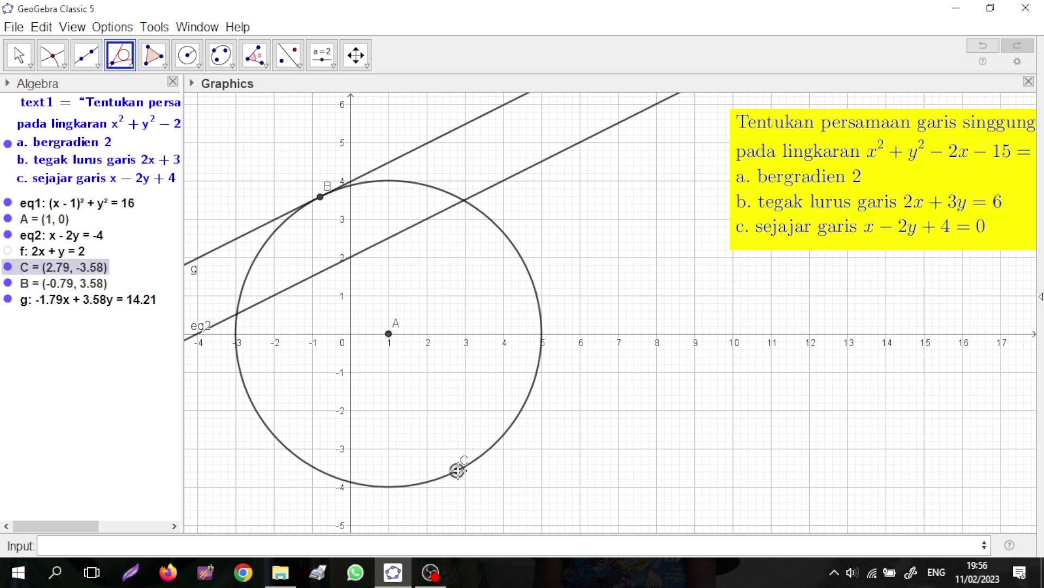
pyautogui.click(507, 432)
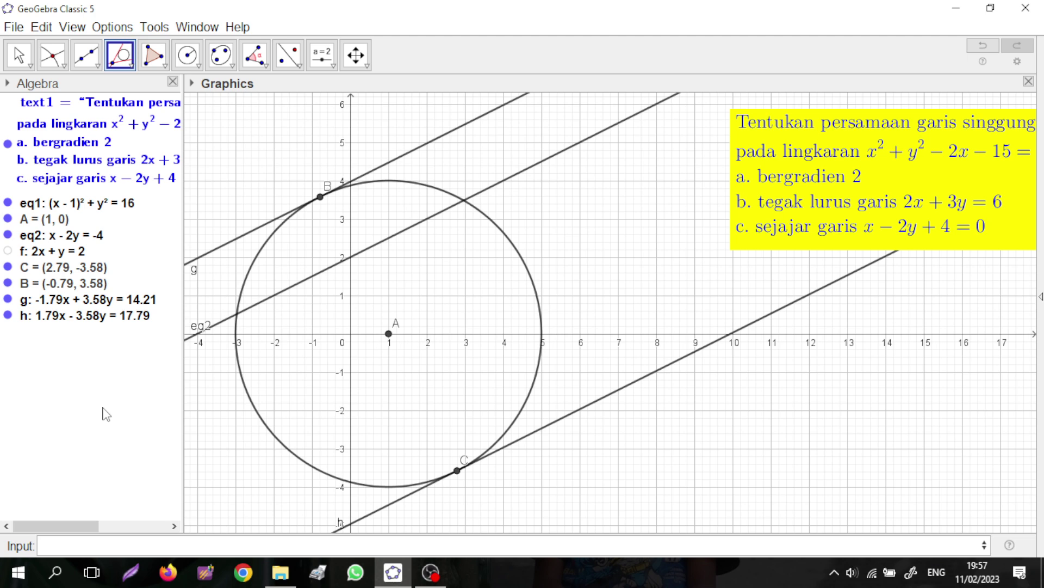
pyautogui.click(433, 574)
pyautogui.click(657, 300)
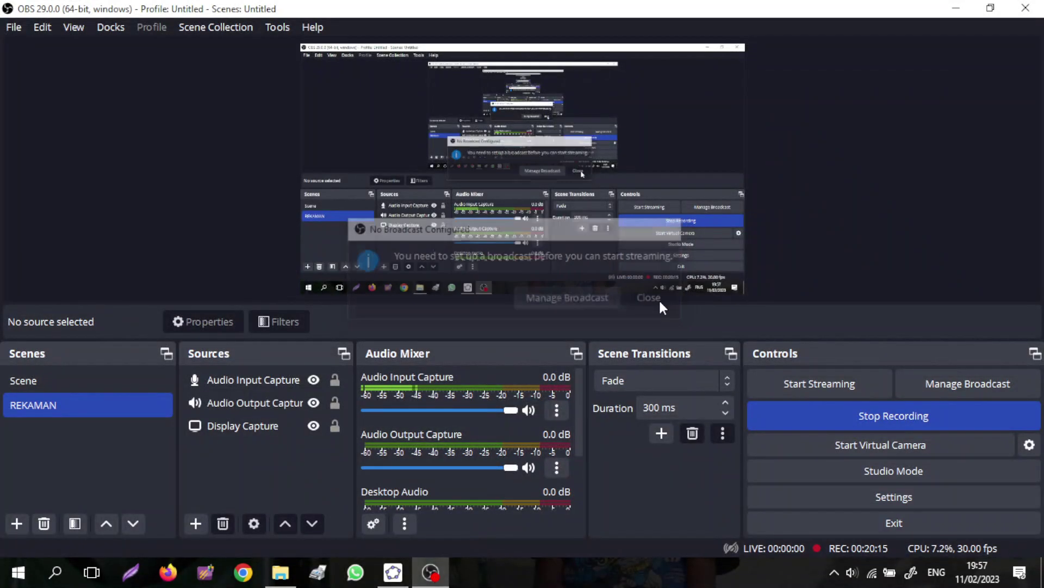